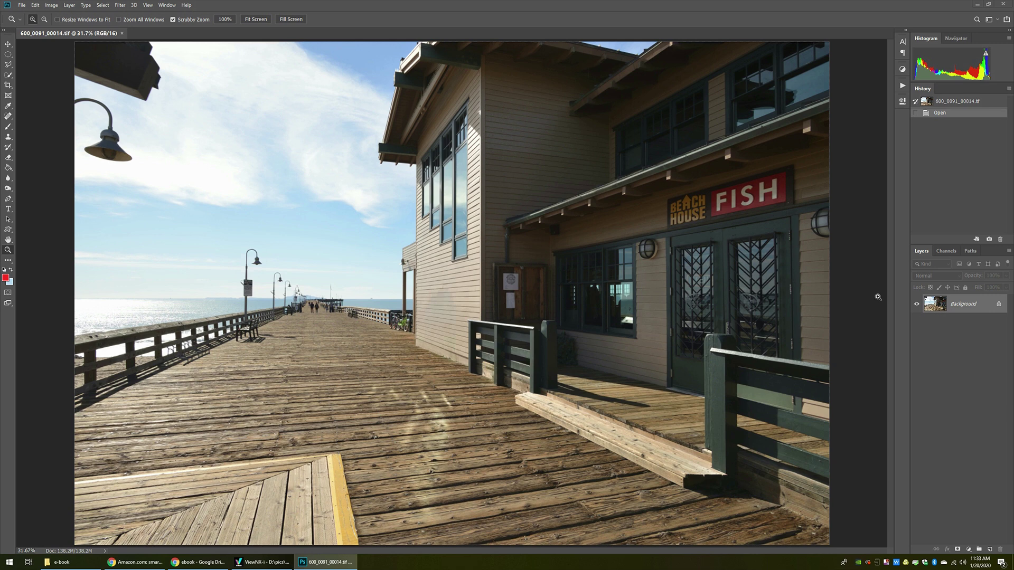
Step: Load the RGB composite channel as a selection, save it as a new channel named Highlights 1, and clear the selection
click(947, 252)
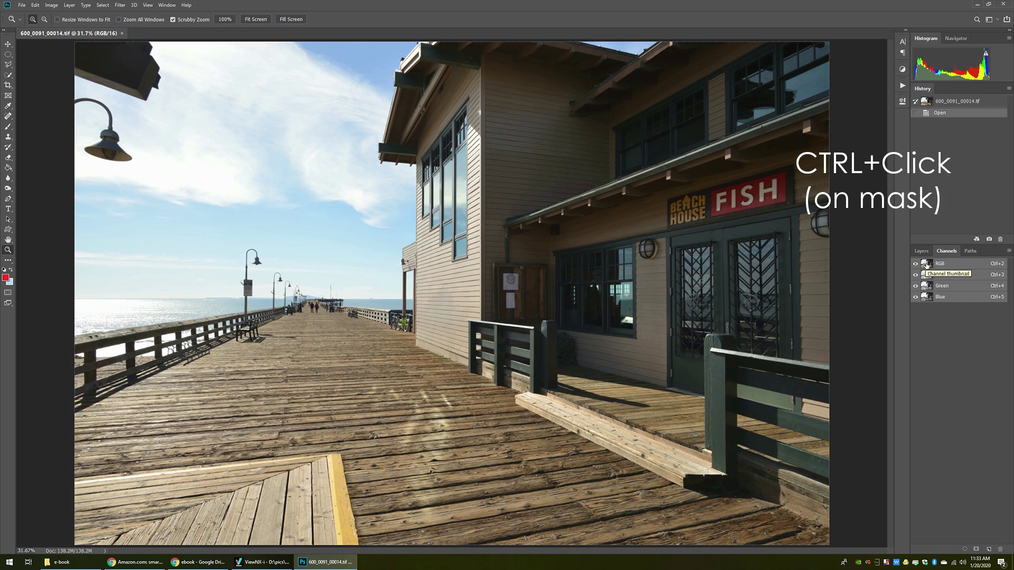
ctrl+click(928, 268)
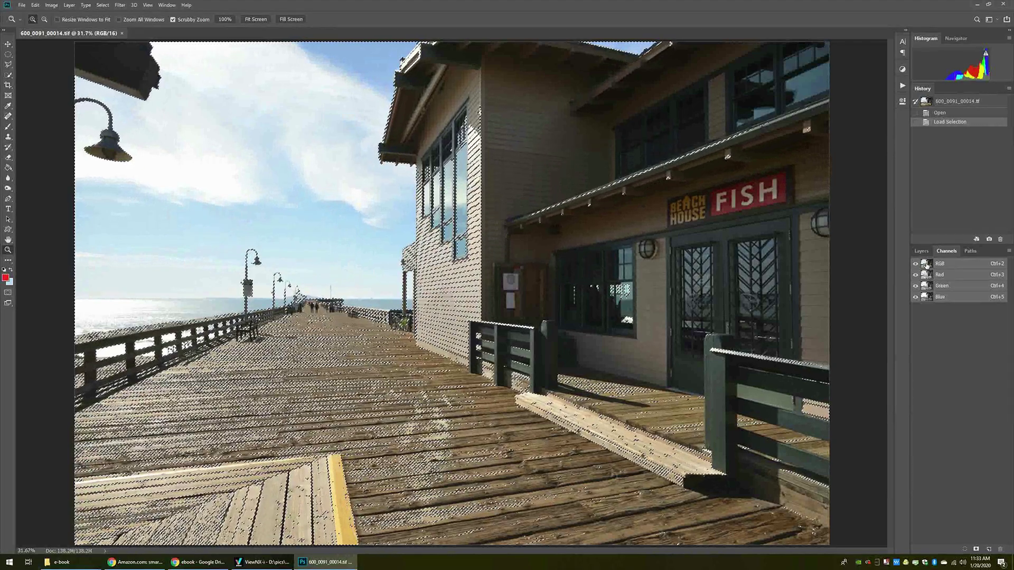
key(alt+s)
key(Up)
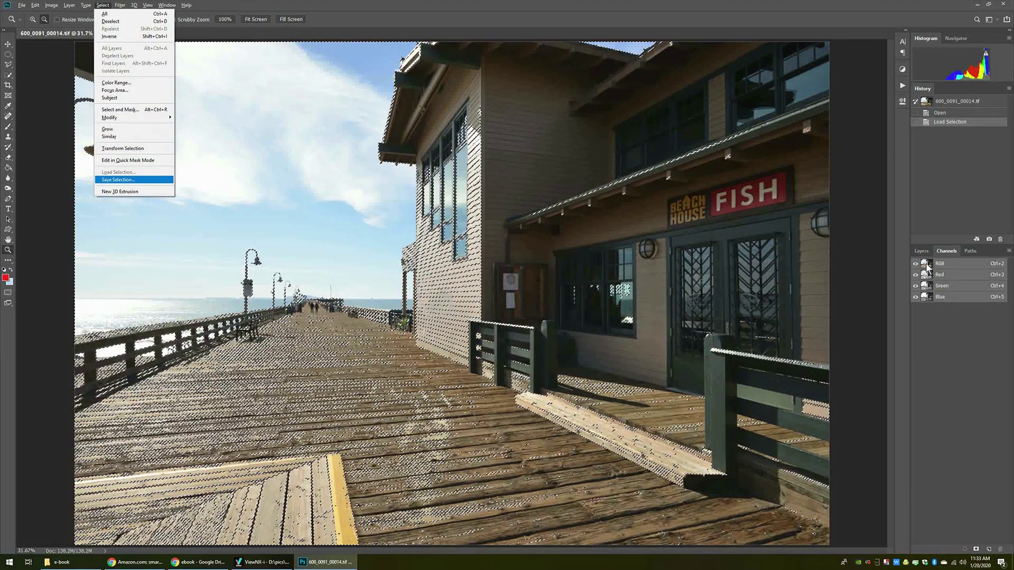
key(Return)
text(Highlights)
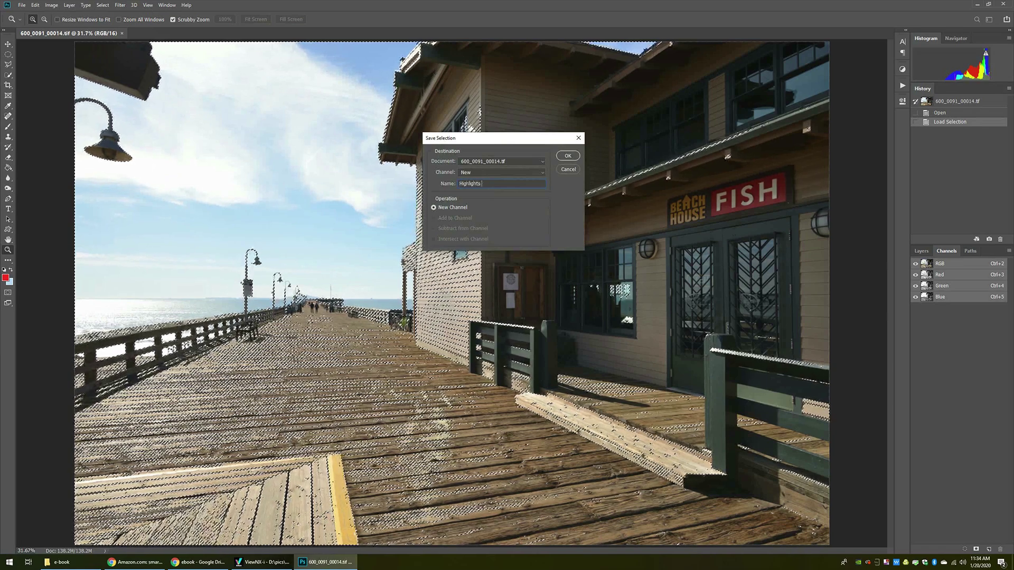
key(Return)
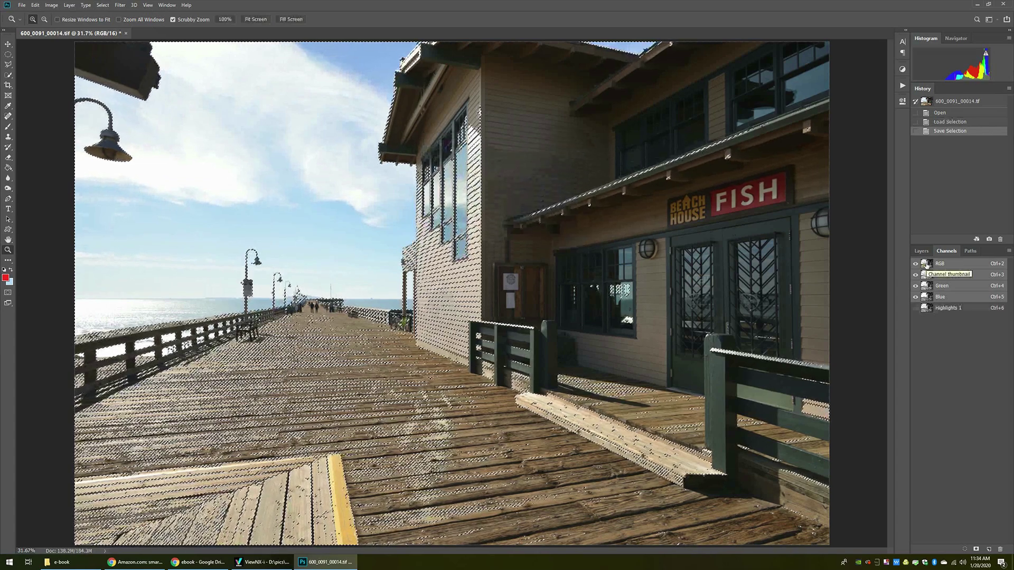
key(ctrl+d)
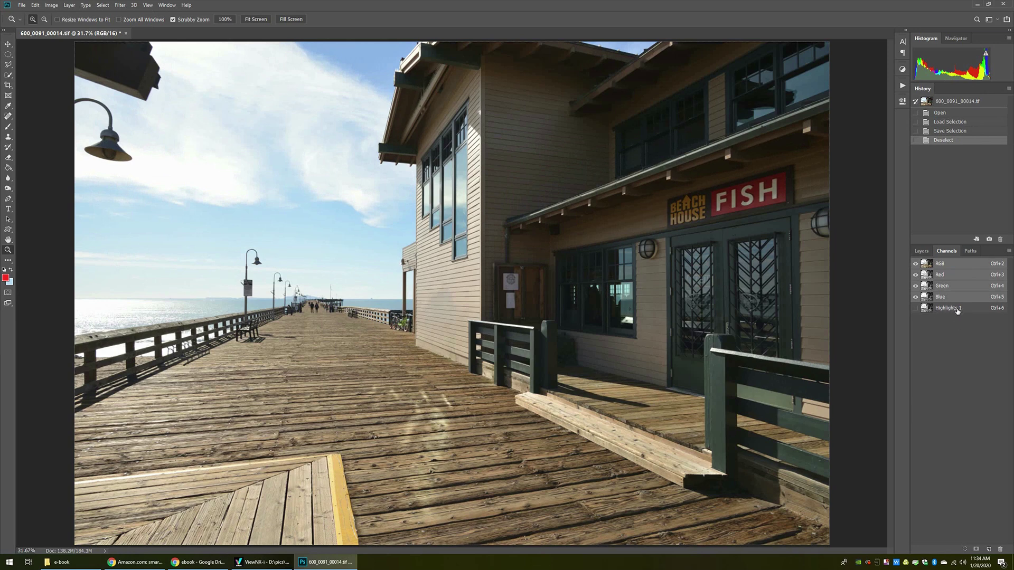
Step: Load the Highlights 1 channel as a selection and add a Curves adjustment layer masked by it
ctrl+click(927, 309)
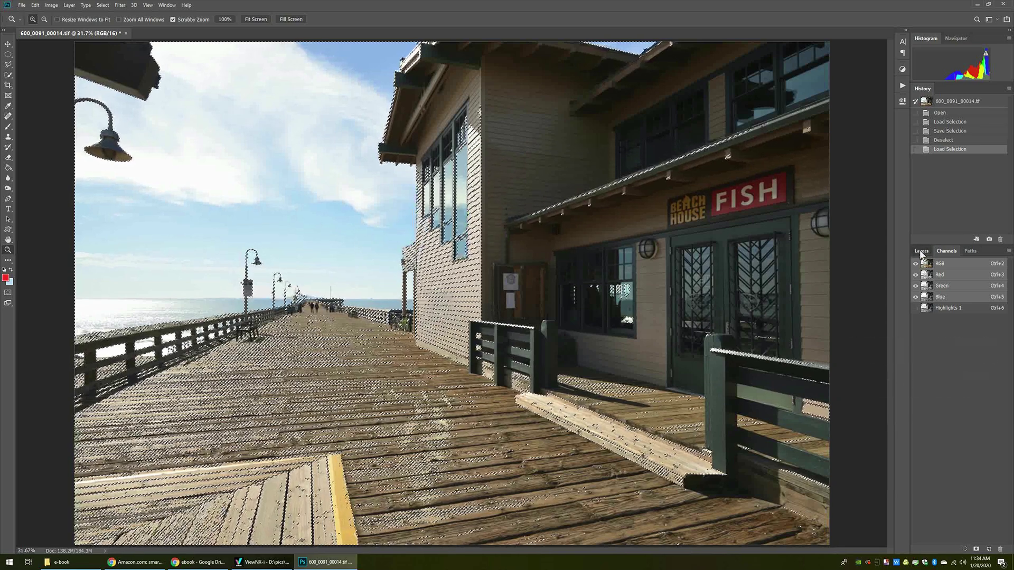
click(921, 252)
key(alt+l)
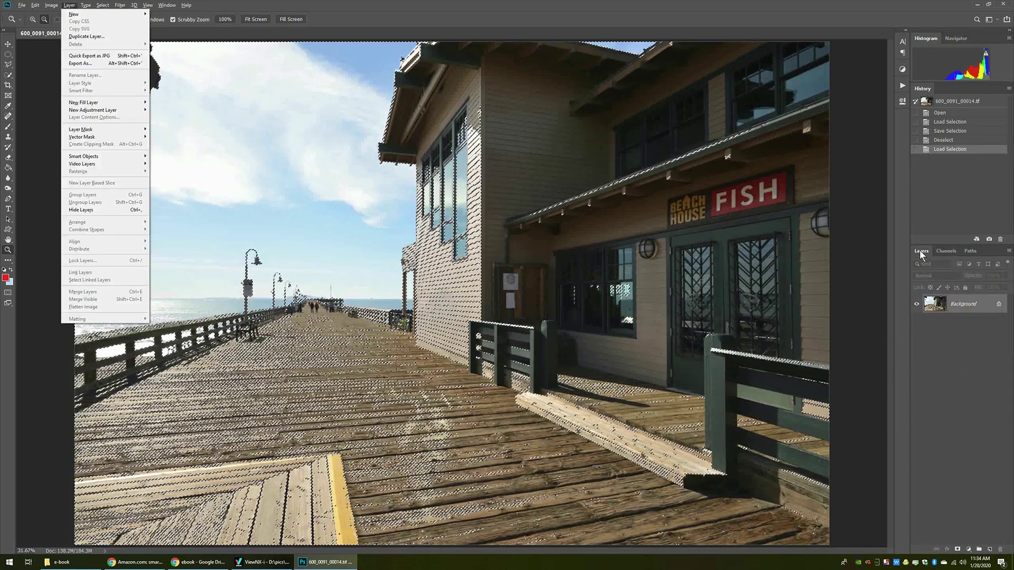
key(j)
key(Down)
key(Down)
key(Return)
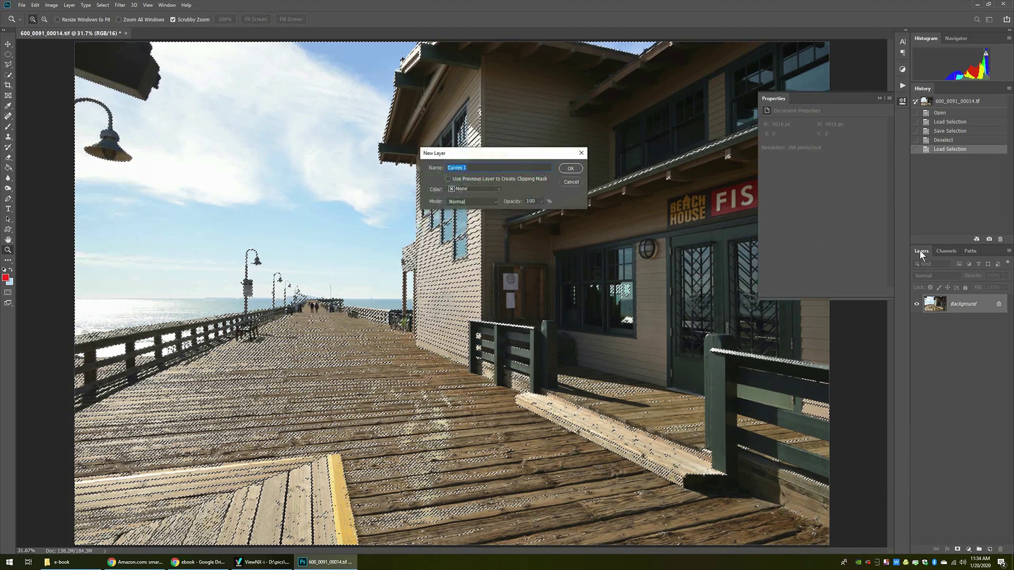
key(Return)
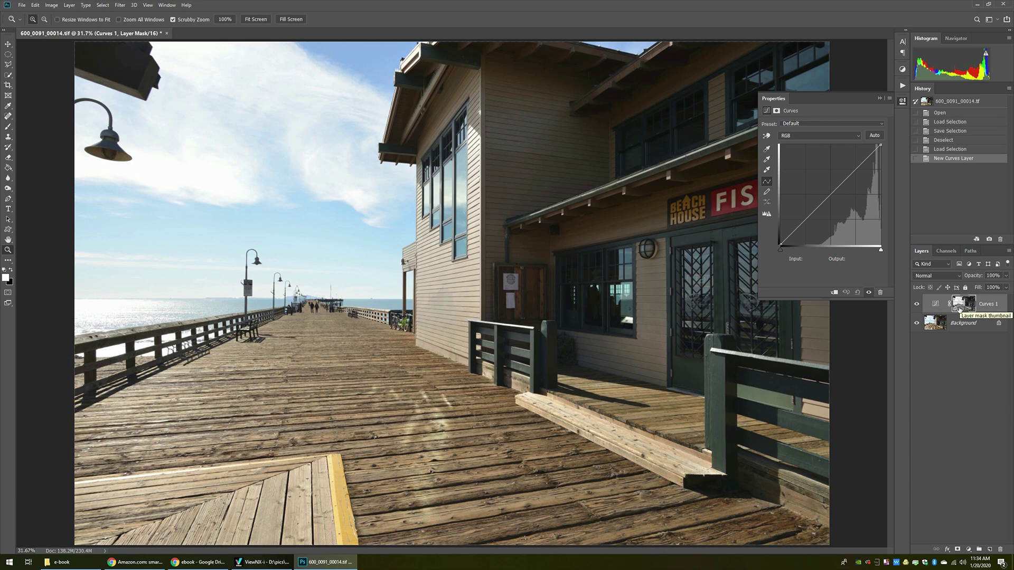
click(943, 251)
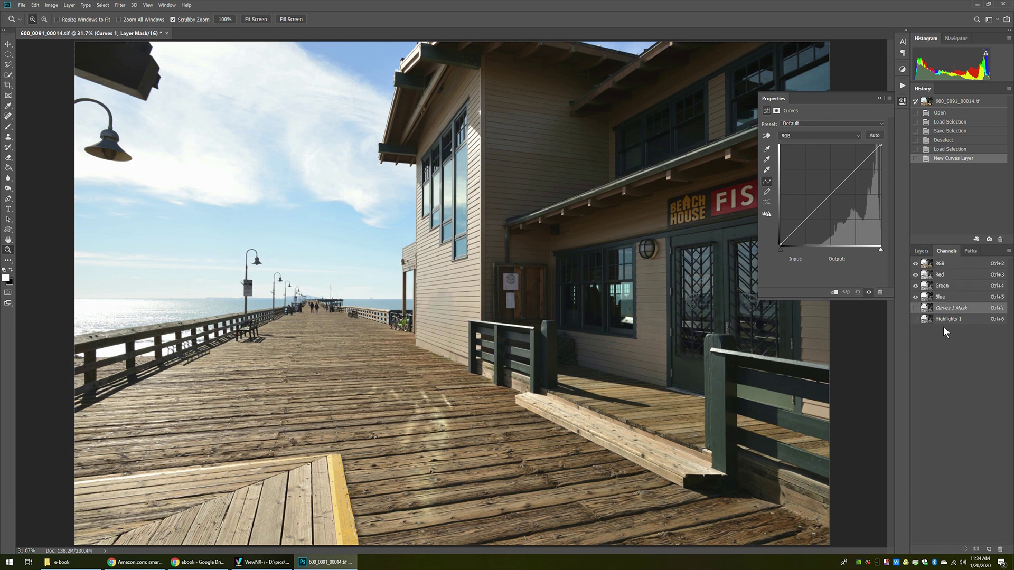
click(921, 252)
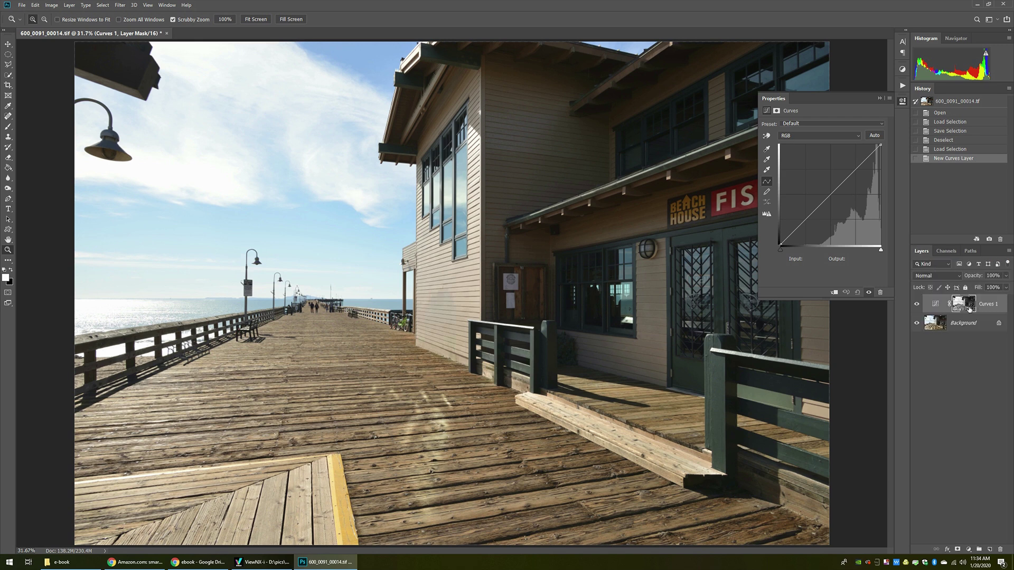
Step: Darken the masked highlights by shaping the RGB curve with a single point at input 198, output 187
click(857, 169)
drag(864, 161, 863, 169)
click(864, 169)
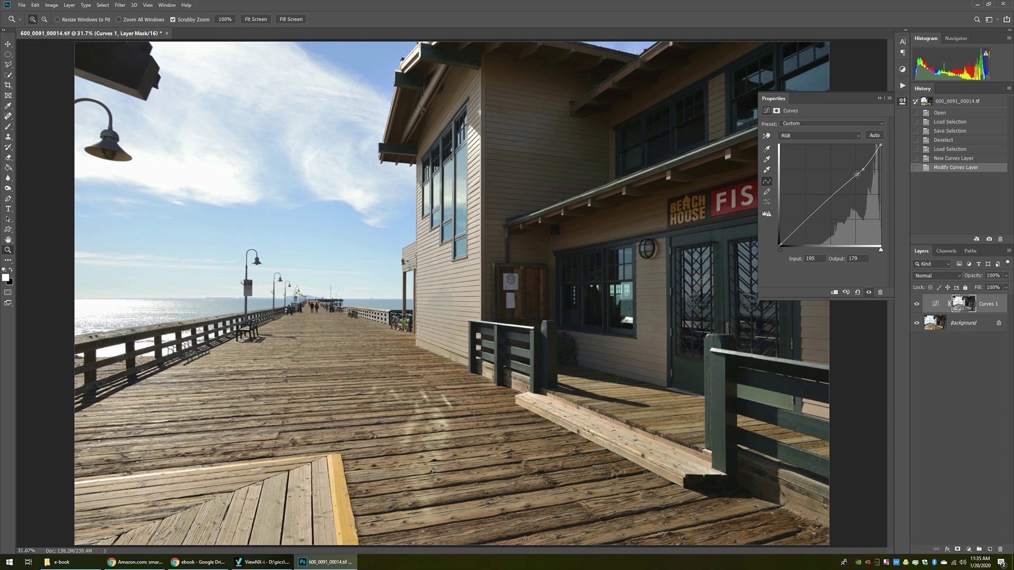
key(Delete)
drag(862, 171, 861, 173)
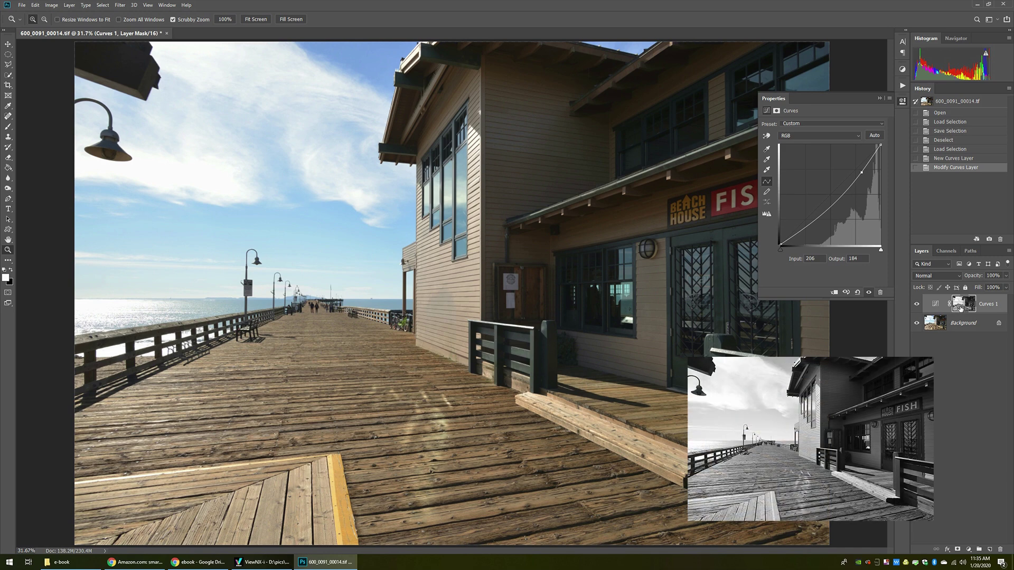
drag(861, 172, 859, 170)
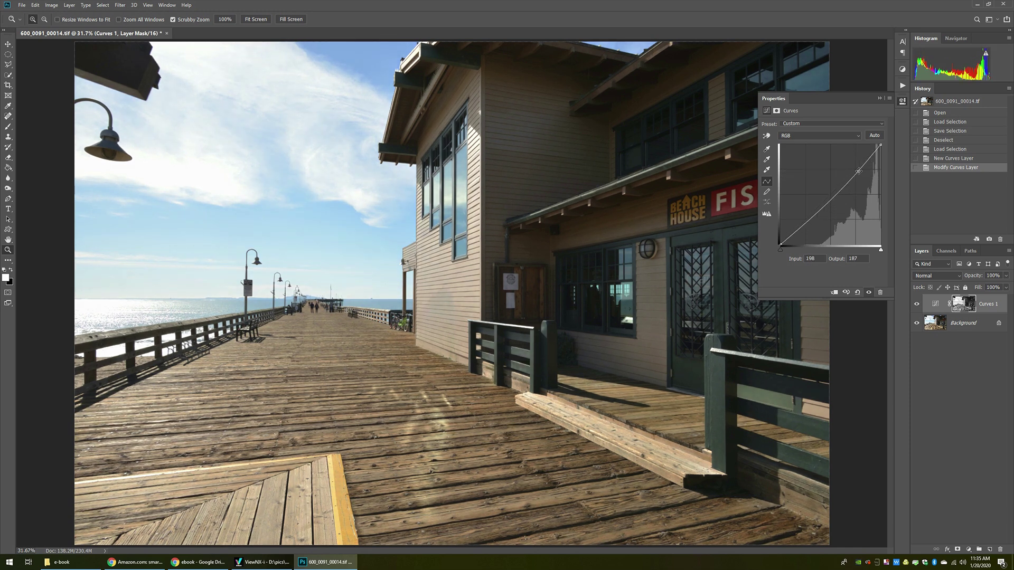
Step: Delete the Curves adjustment layer and collapse its properties
click(994, 308)
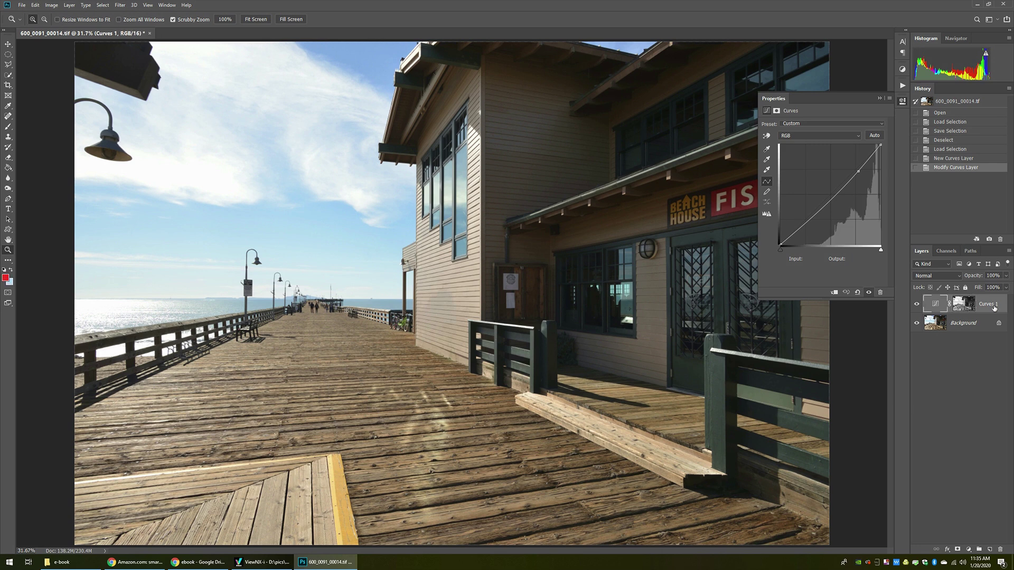
key(Delete)
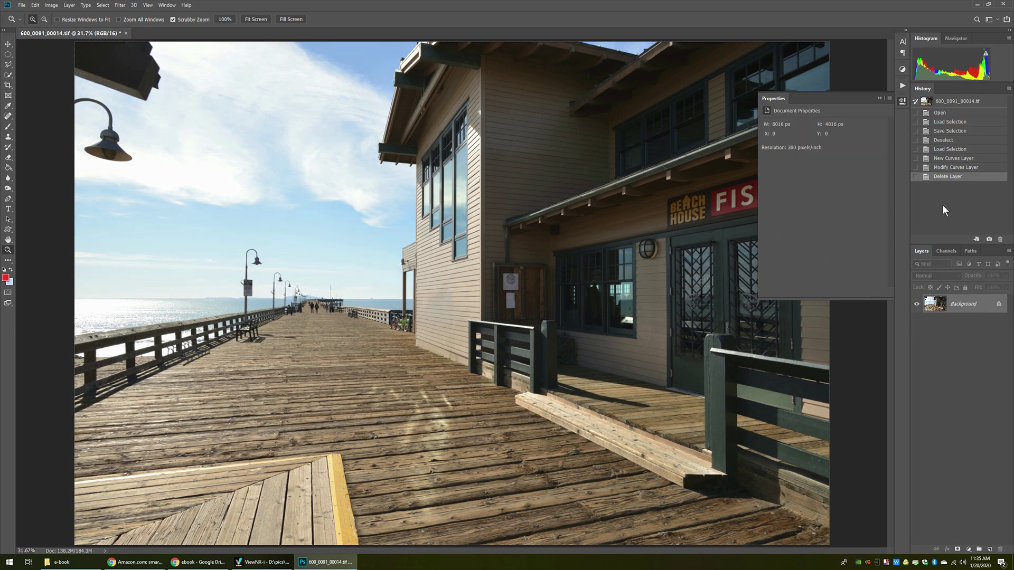
click(878, 97)
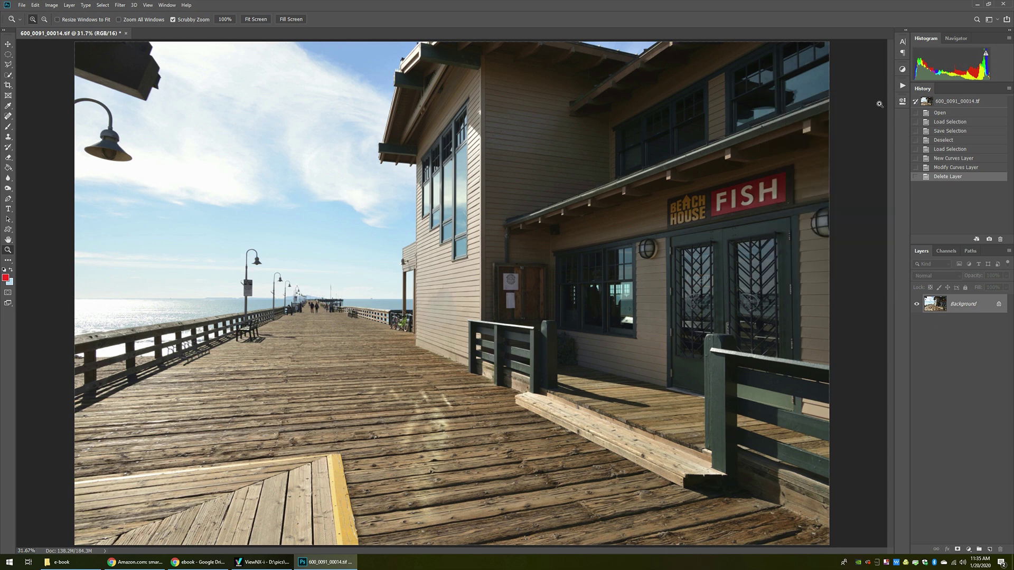
Step: Load the Highlights 1 channel as a selection and intersect it twice with the same channel to restrict it to brighter tones
click(943, 251)
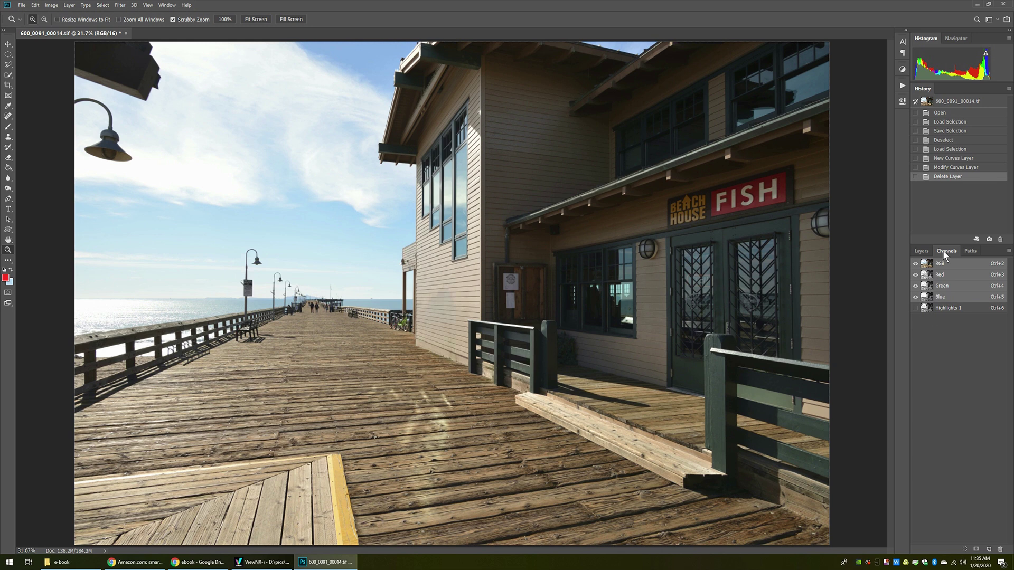
ctrl+click(926, 309)
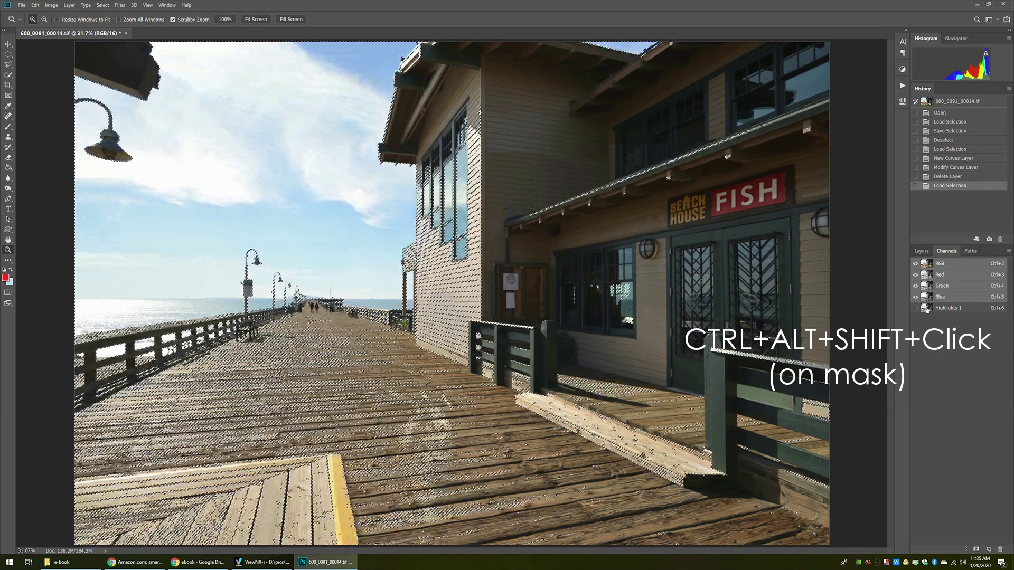
ctrl+alt+shift+click(927, 308)
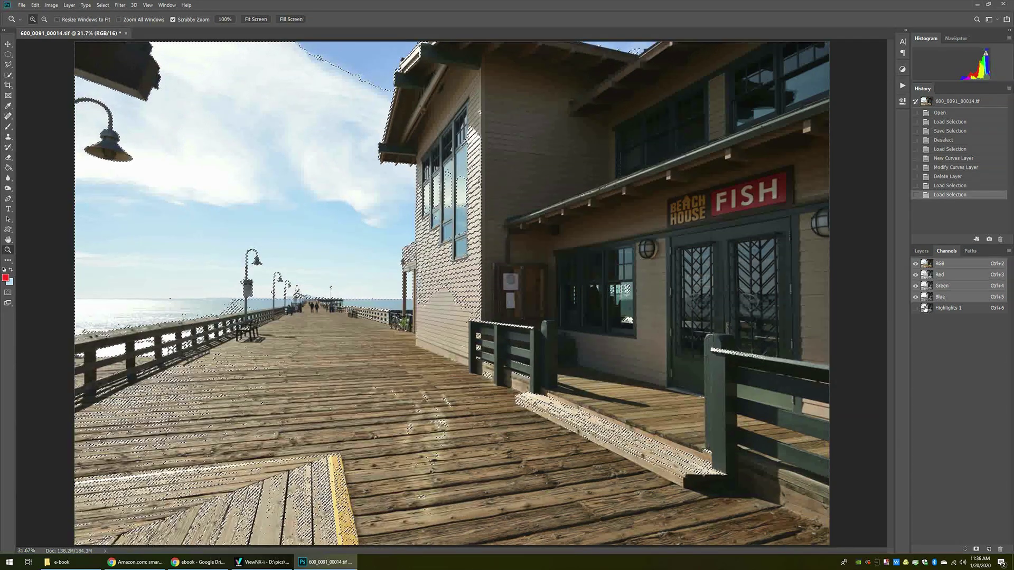
ctrl+alt+shift+click(928, 310)
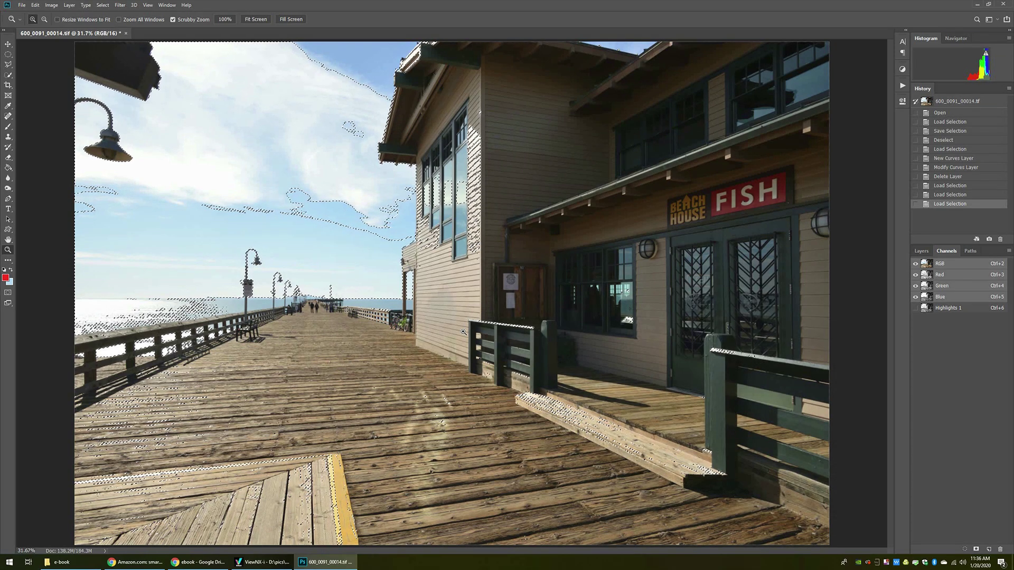
Step: Save the narrowed highlight selection as a new channel named Hilights 2, and clear the selection
key(alt+s)
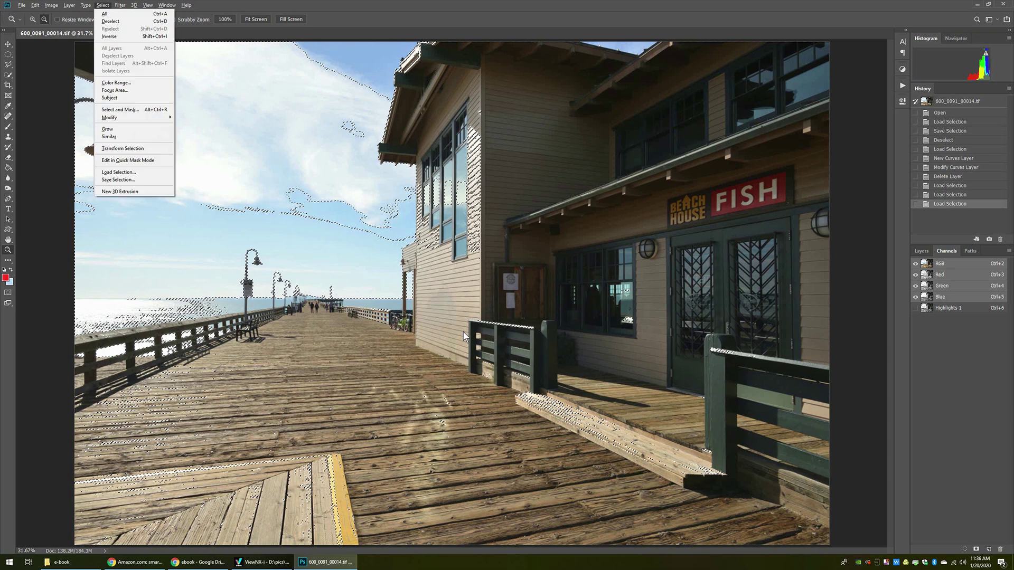
key(Return)
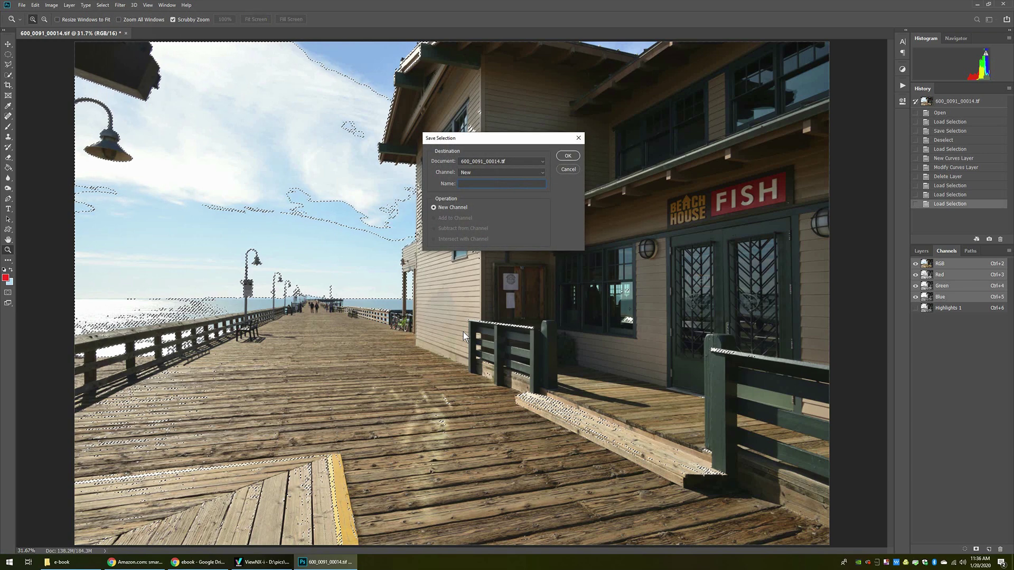
text(High)
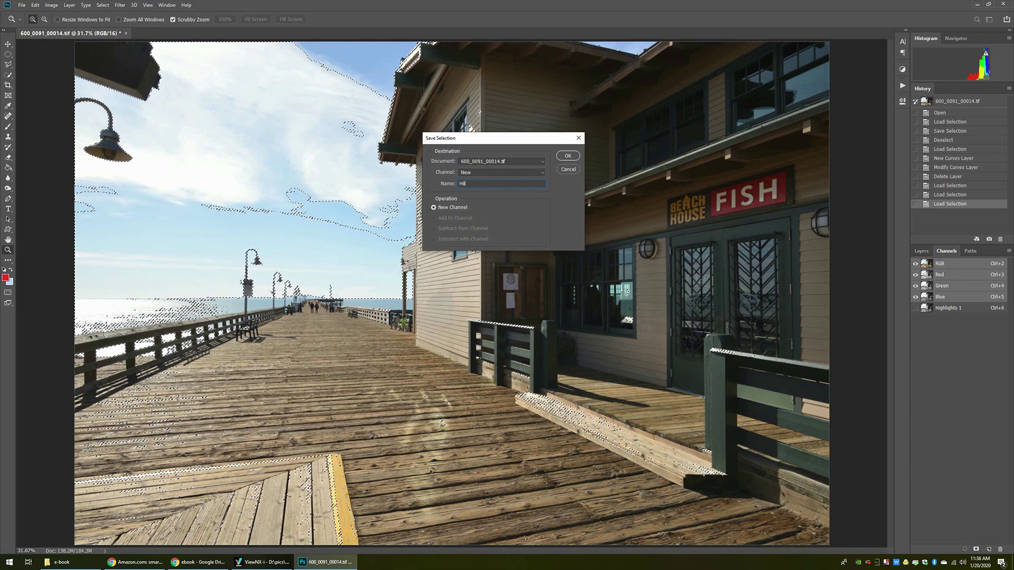
key(BackSpace)
key(BackSpace)
key(BackSpace)
key(BackSpace)
key(BackSpace)
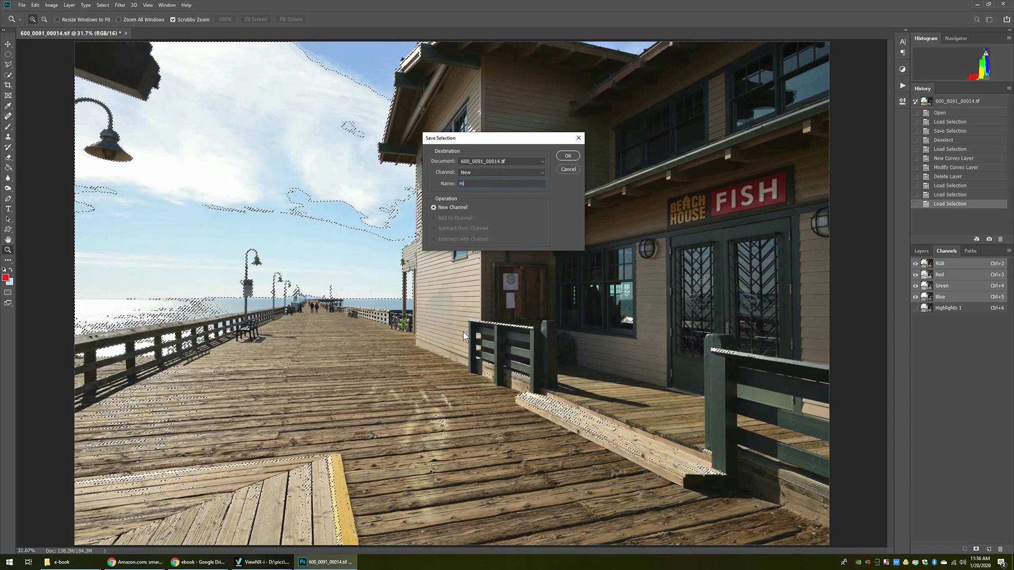
text(il)
key(BackSpace)
text(ghts 2)
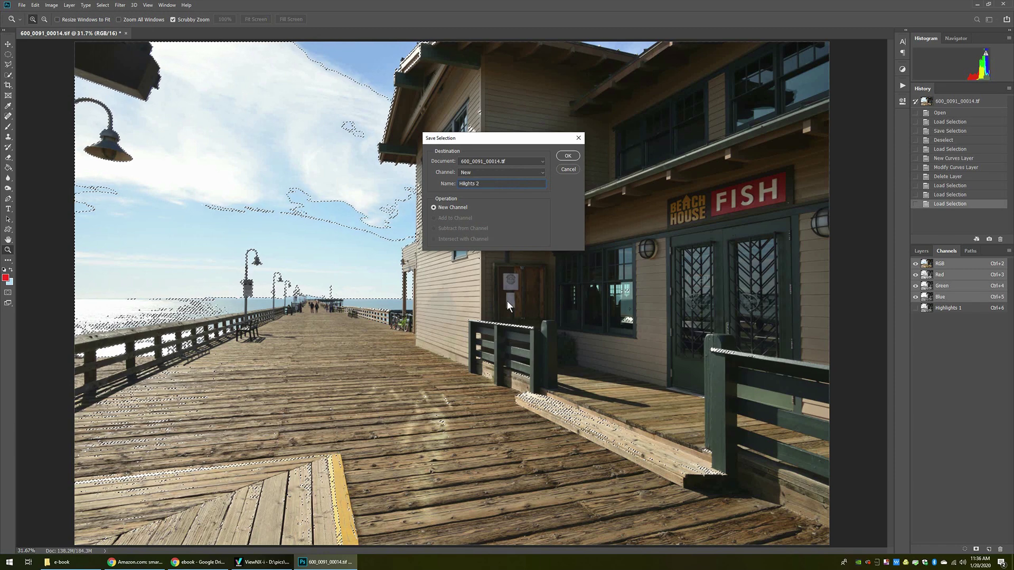
click(568, 156)
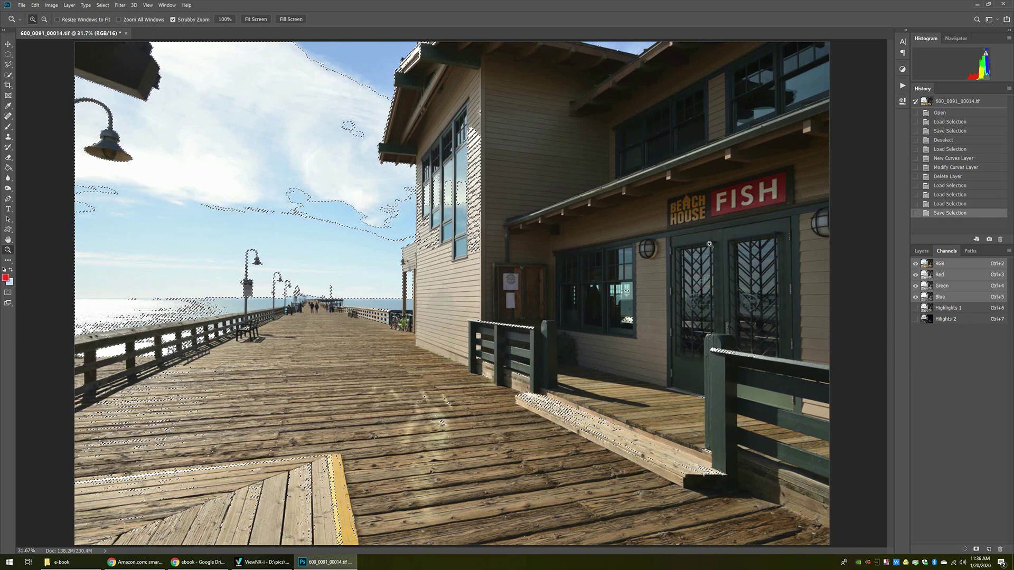
key(ctrl+d)
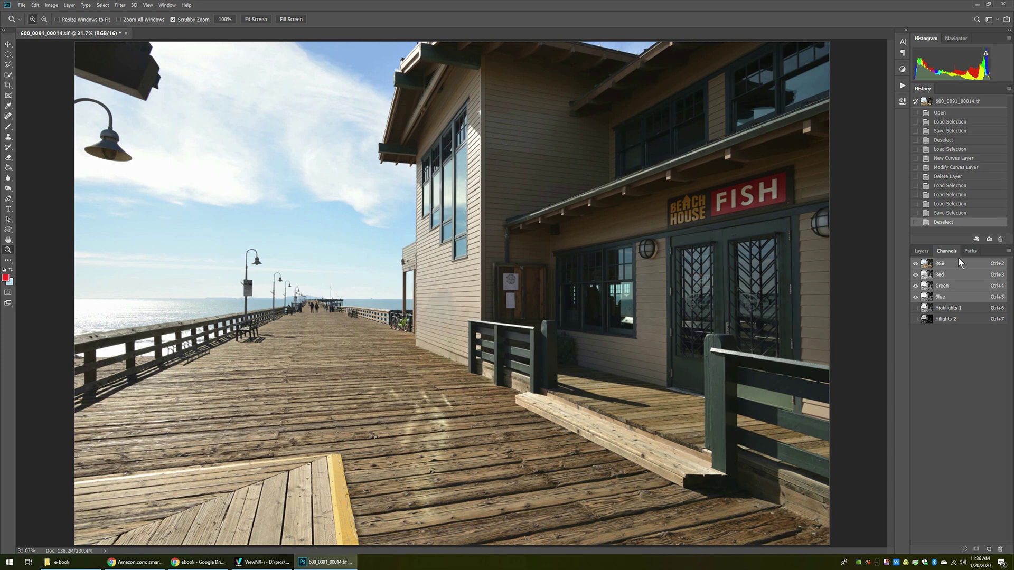
Step: Load the Hilights 2 channel as a selection and add a Curves adjustment layer masked by it
click(923, 251)
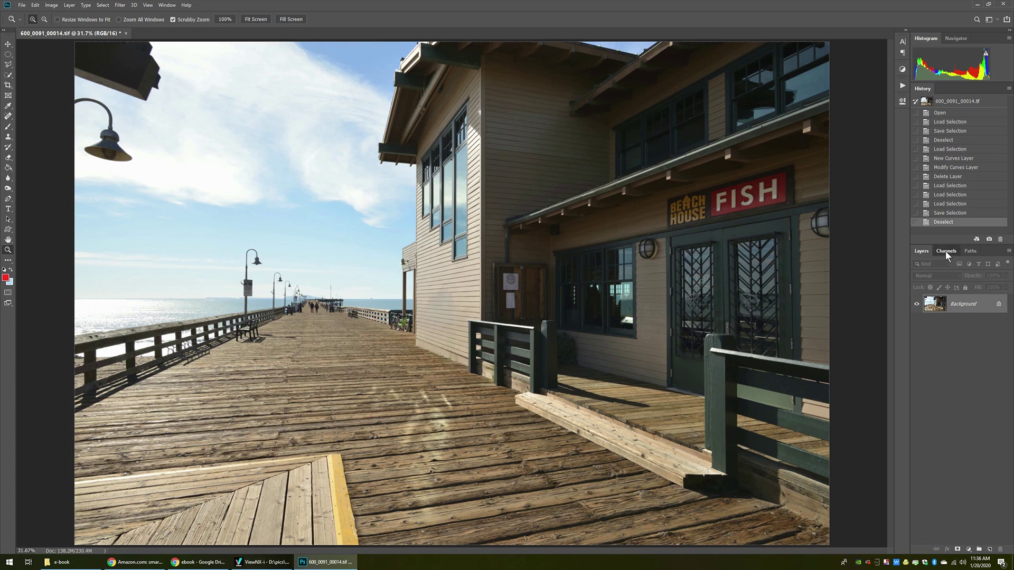
click(946, 251)
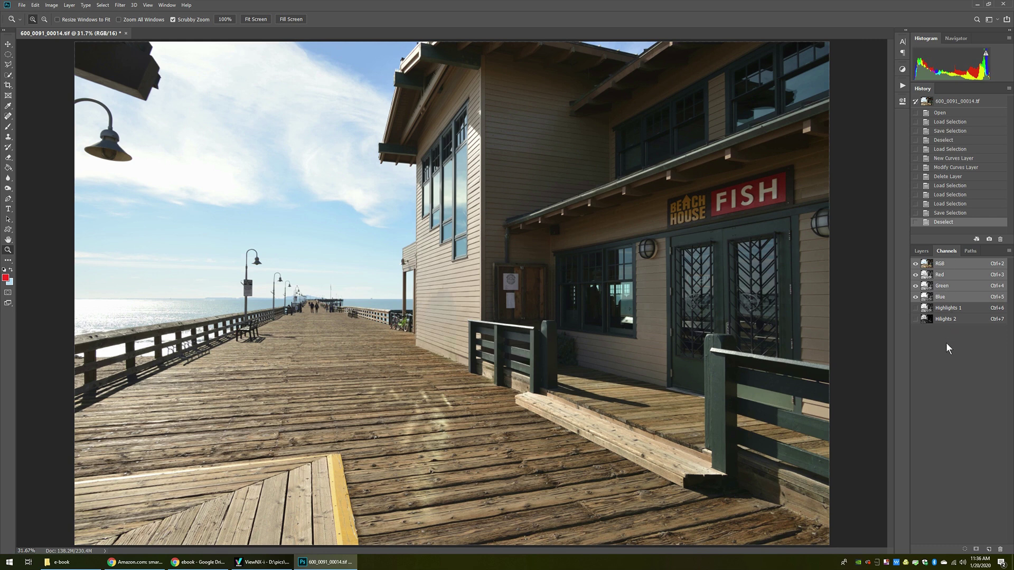
ctrl+click(927, 319)
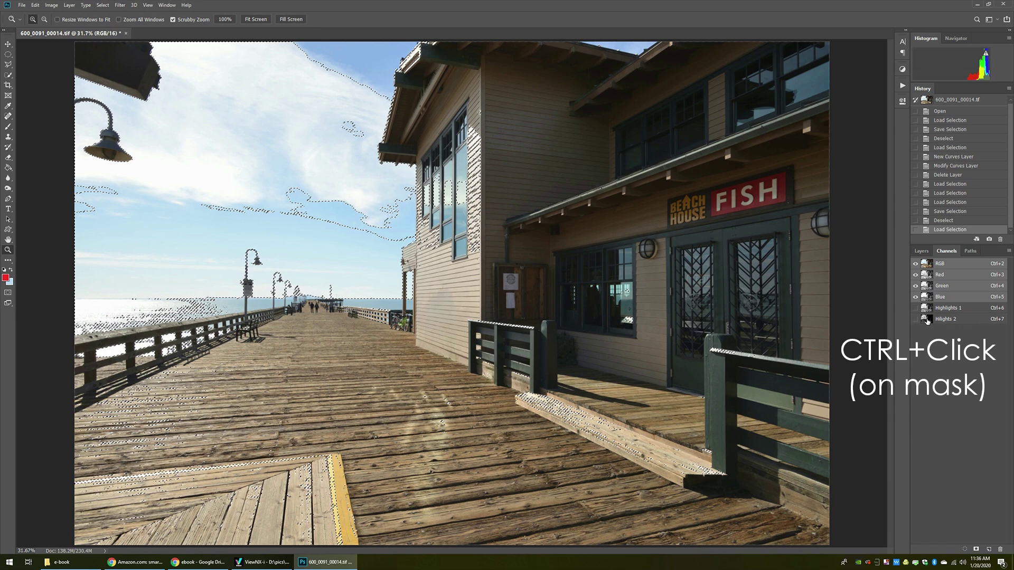
click(922, 252)
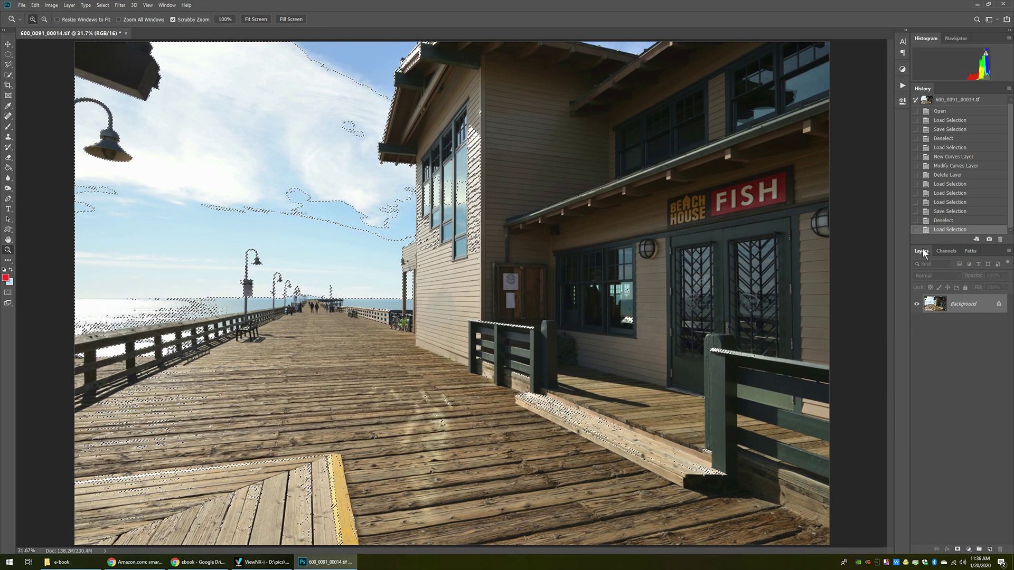
key(alt+l)
key(j)
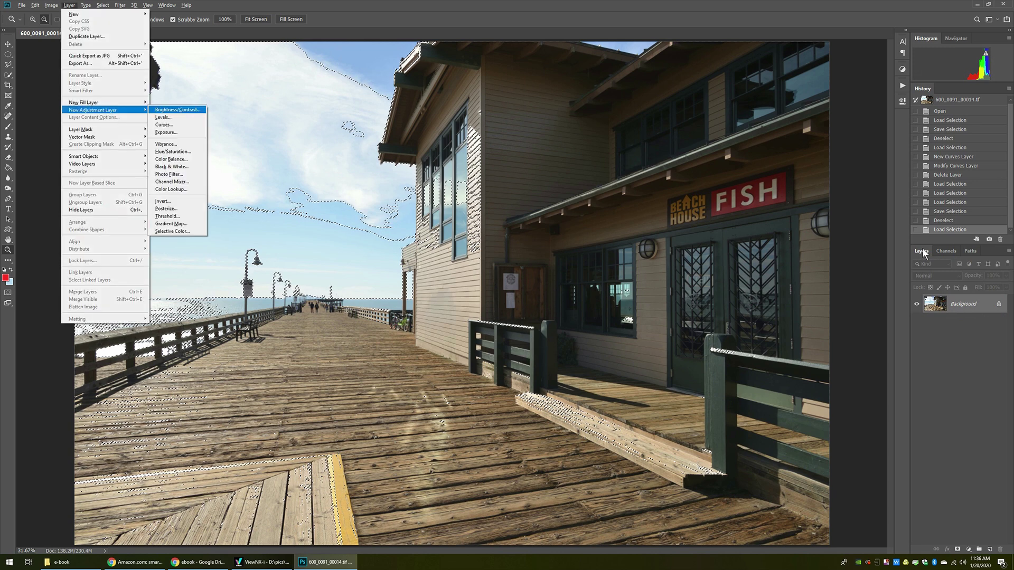
key(Down)
key(Down)
key(Return)
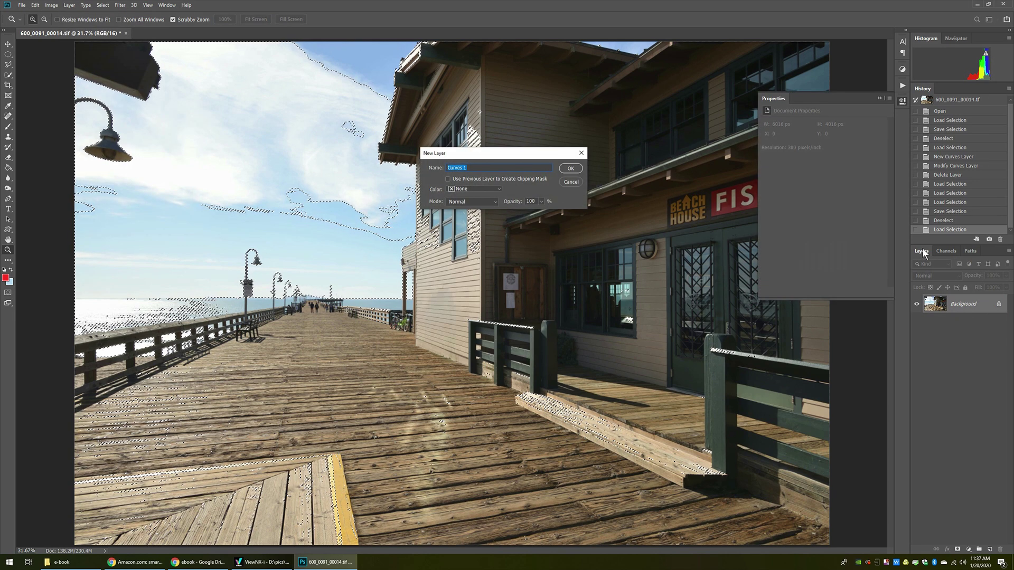
key(Return)
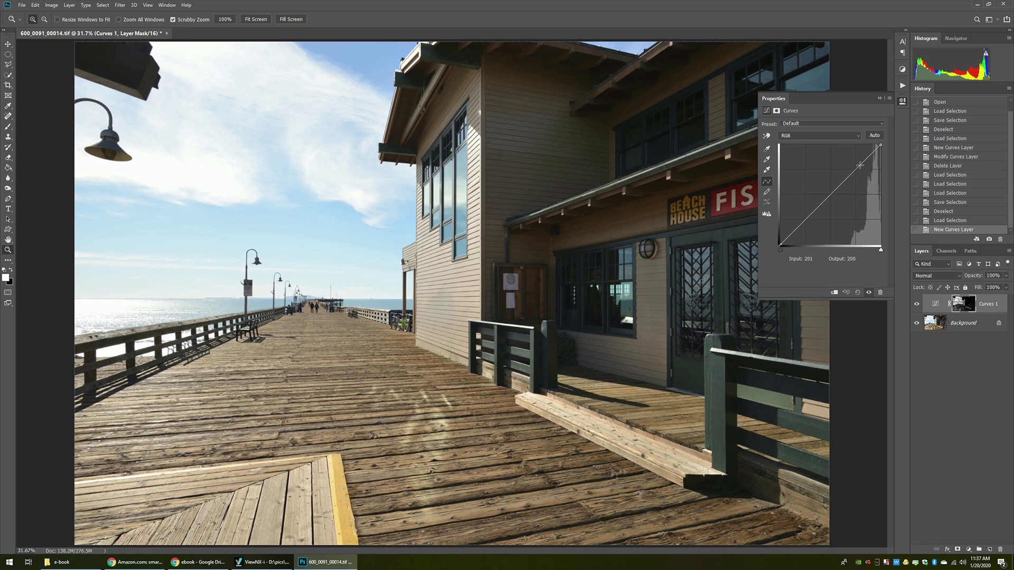
Step: Anchor the RGB curve's midtones at input 129, output 126, and darken the highlights with a point at input 201, output 165
mouse_move(860, 166)
mouse_down()
mouse_move(857, 186)
mouse_move(858, 178)
mouse_up()
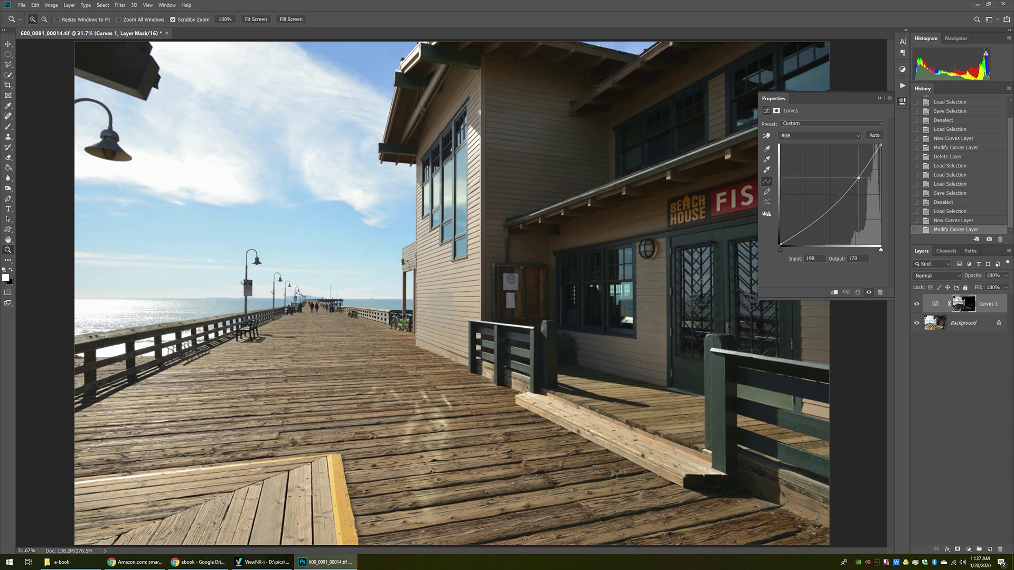
key(ctrl+z)
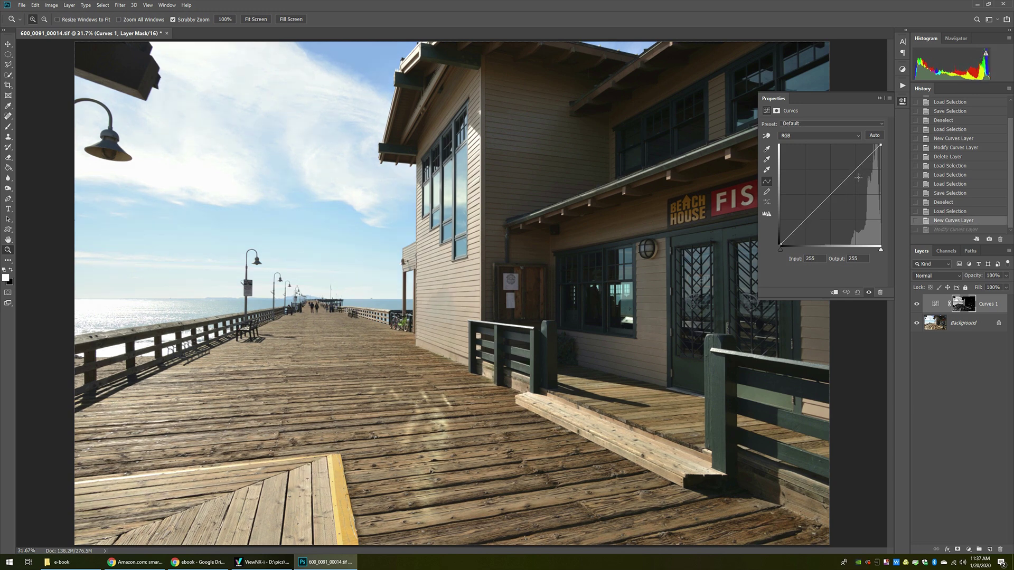
click(831, 194)
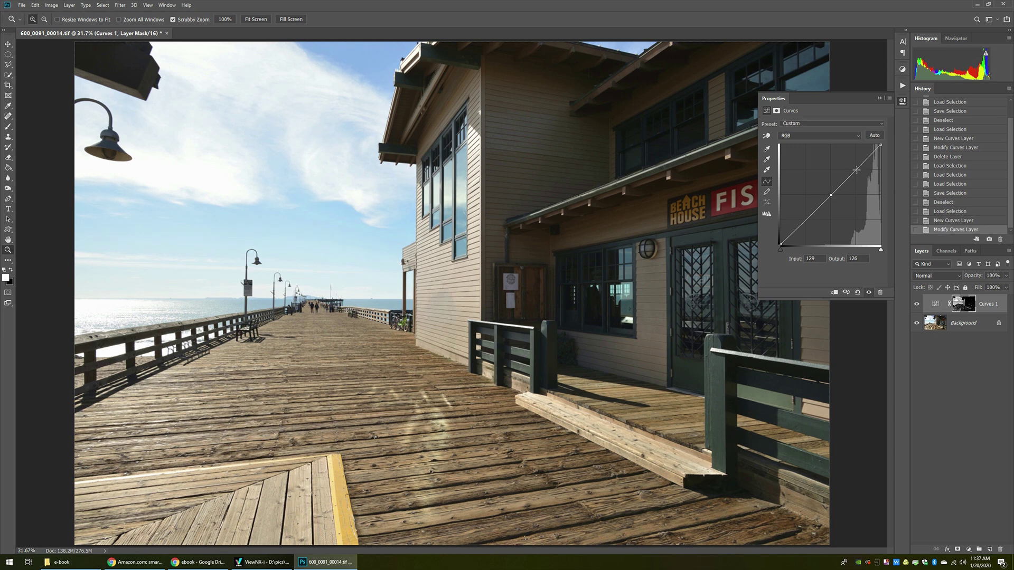
drag(856, 168, 860, 180)
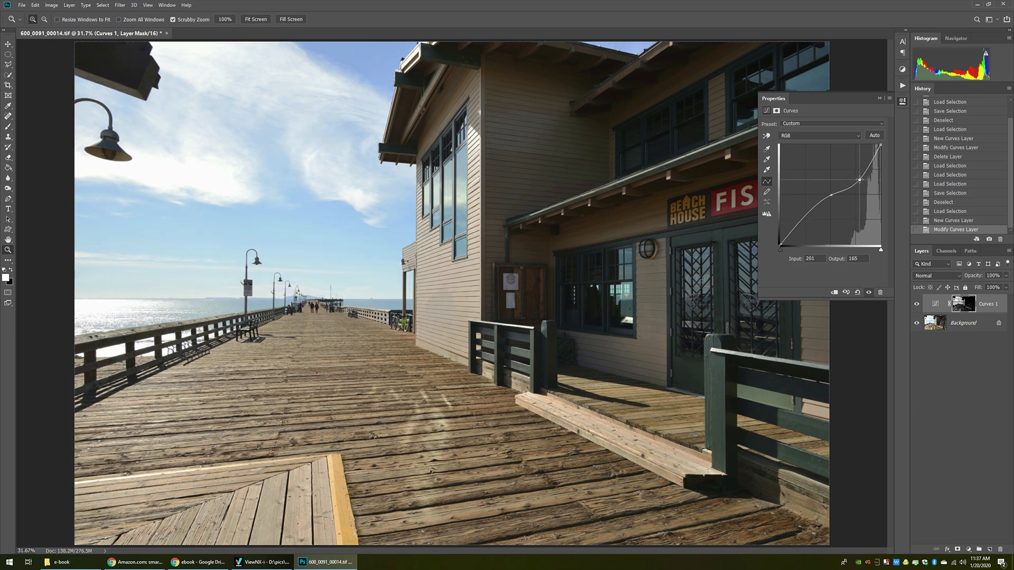
Step: Compare the photo with and without the Curves 1 layer, and move its highlight point to input 199, output 168
click(880, 98)
click(917, 305)
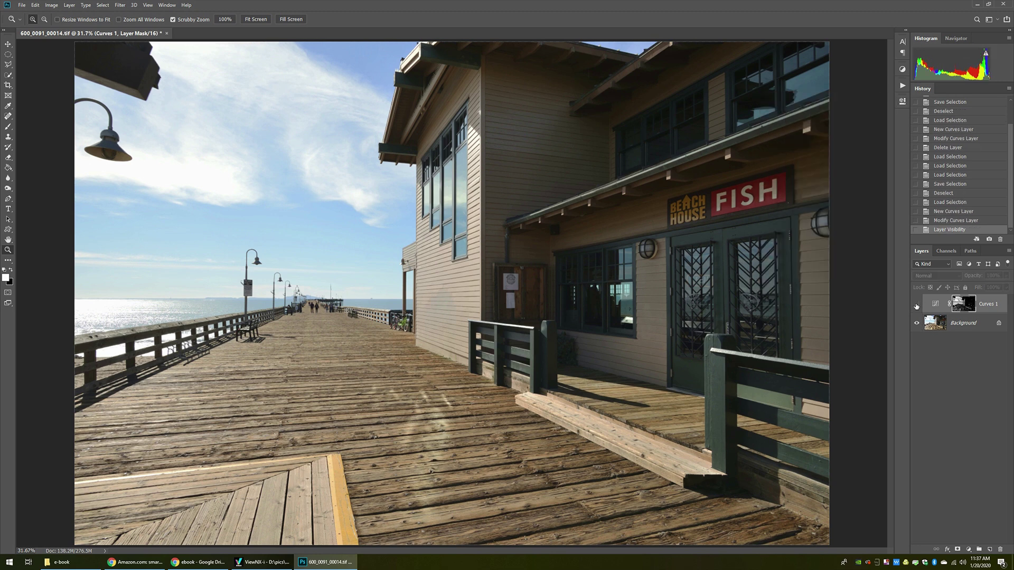
click(917, 305)
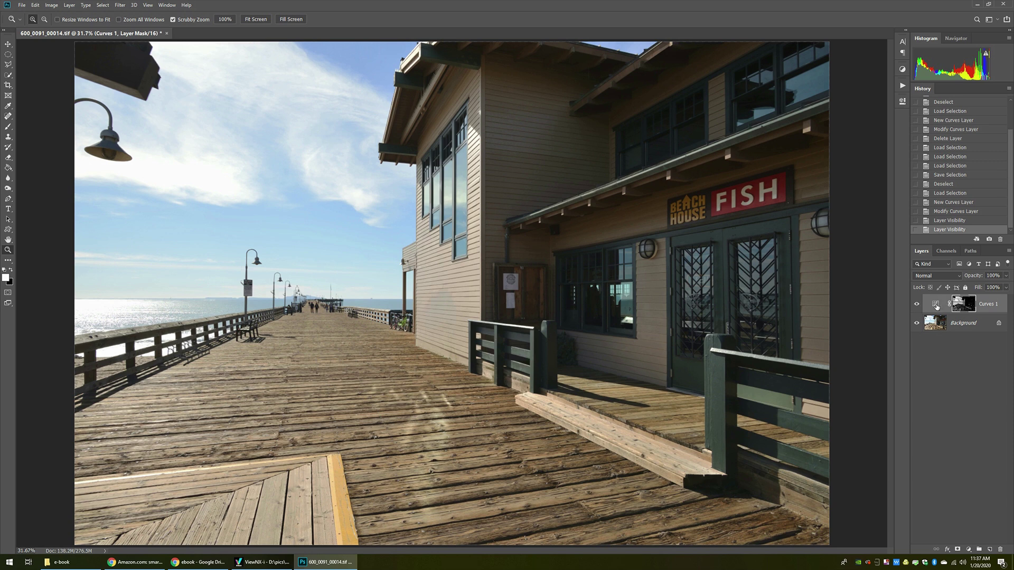
double_click(935, 304)
drag(860, 181, 858, 176)
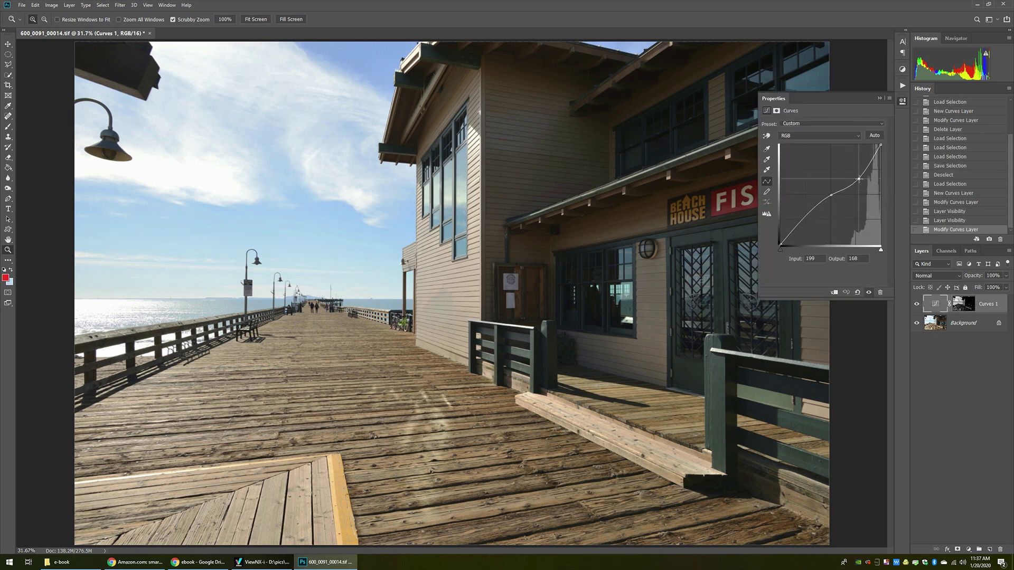
click(880, 98)
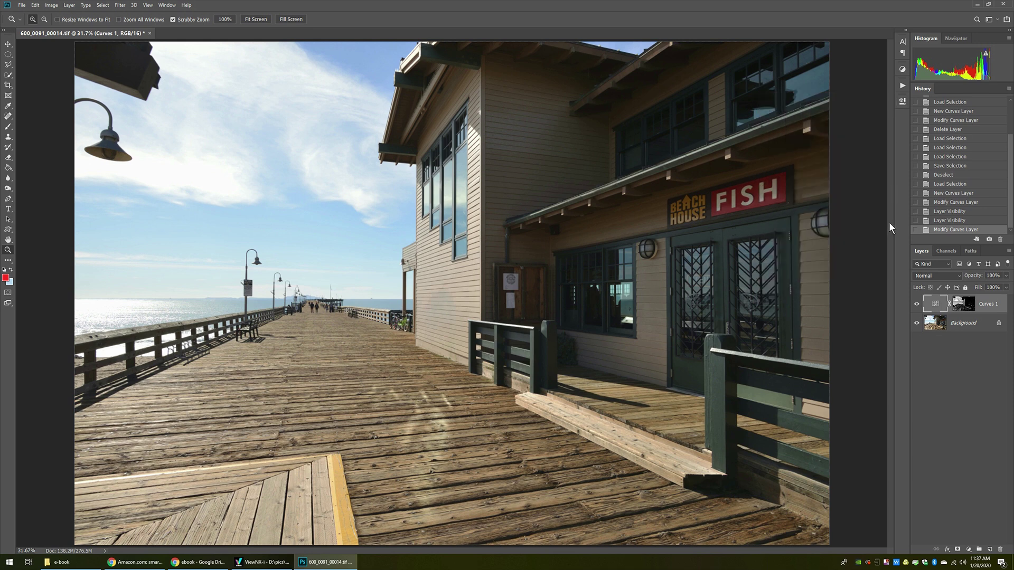
Step: With the Background layer active, load the RGB channel as a selection and invert it to target the dark tones
click(935, 323)
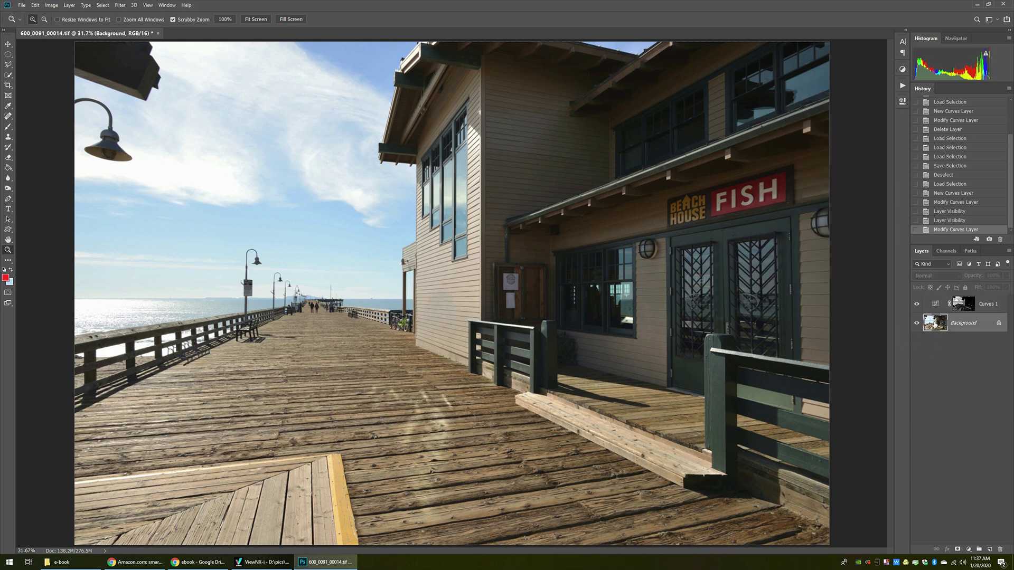
click(943, 249)
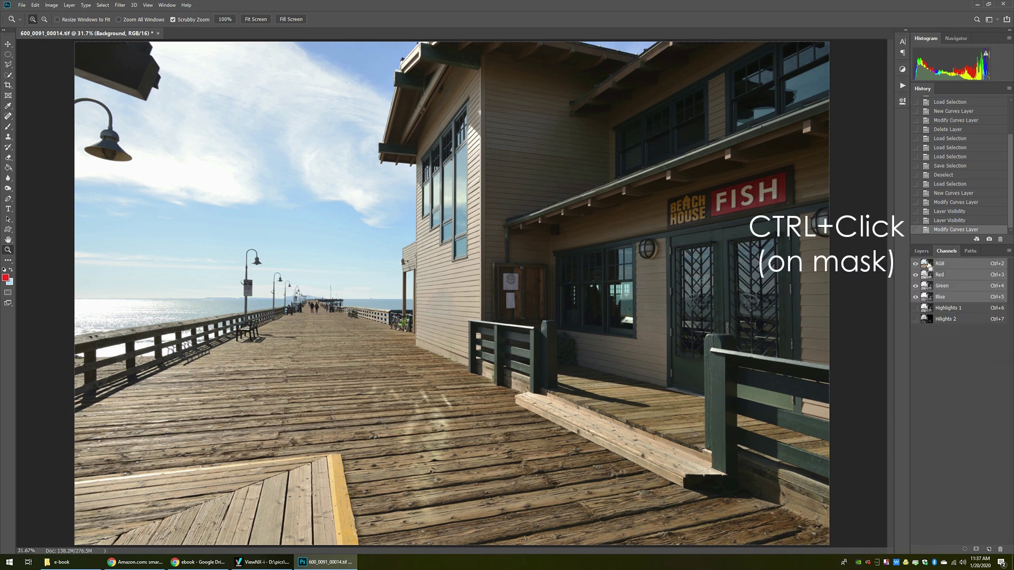
ctrl+click(927, 263)
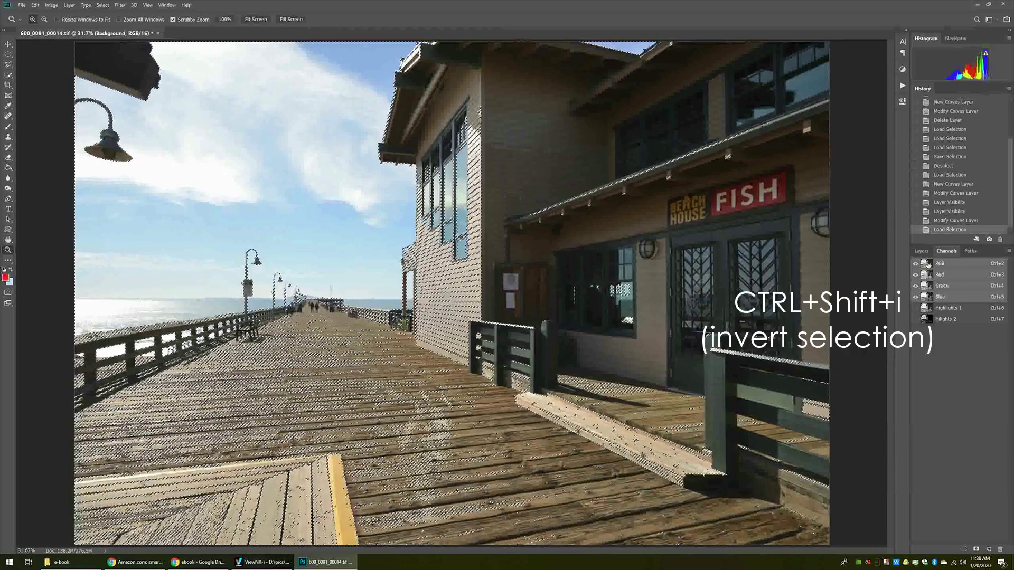
key(ctrl+shift+i)
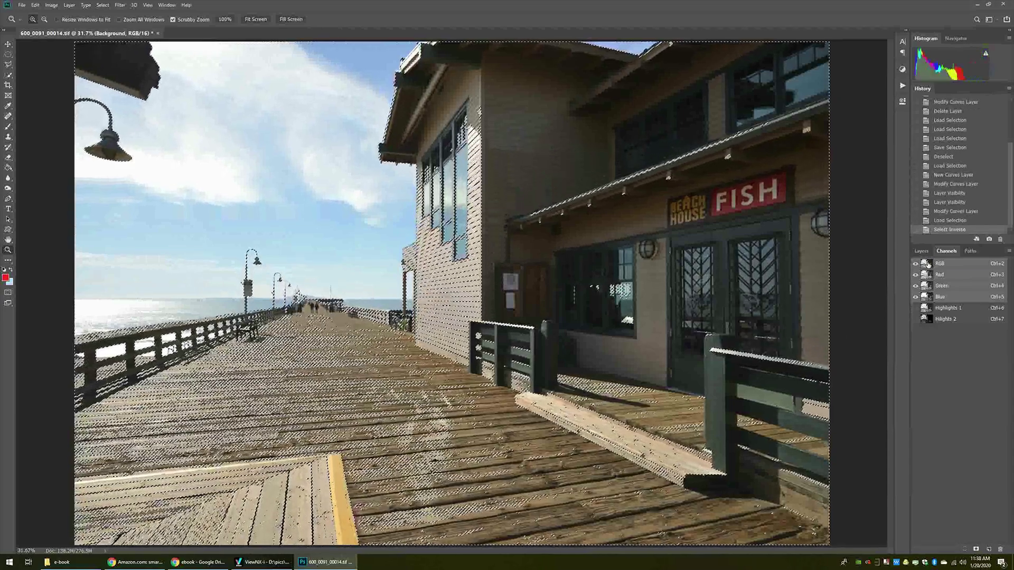
Step: Save the inverted selection as a new channel named Darks 1, and clear the selection
key(alt+s)
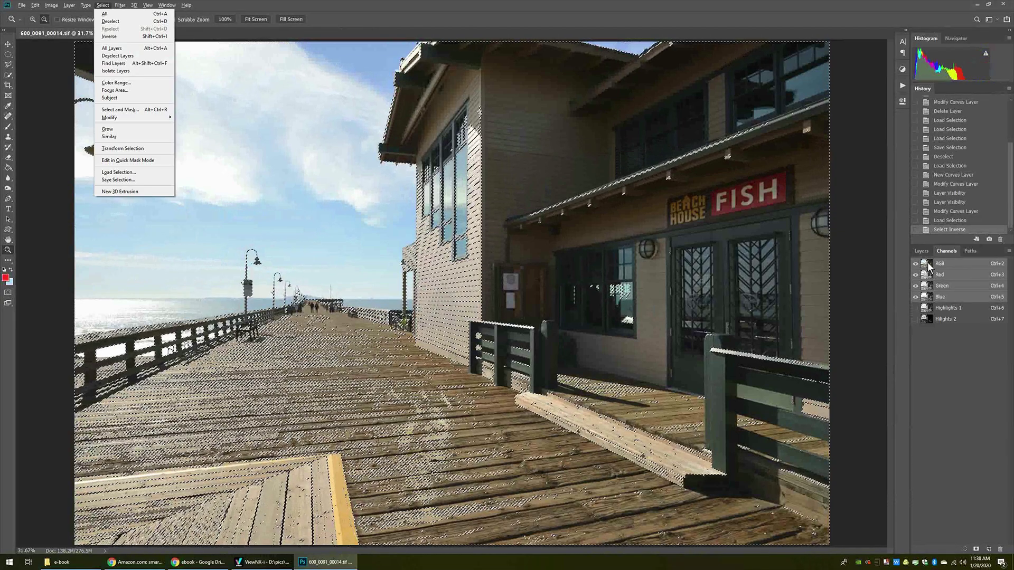
key(Return)
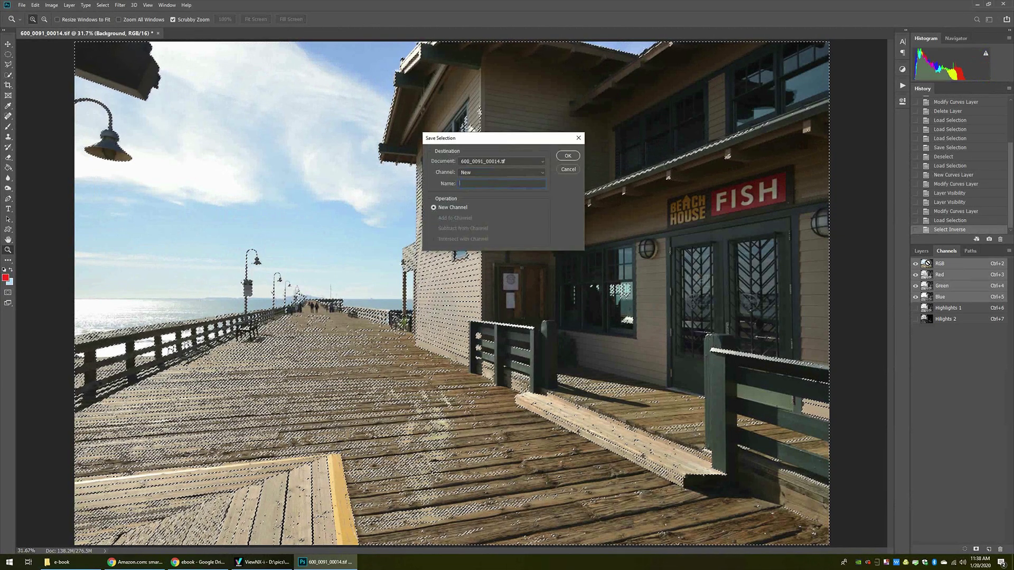
text(Darks 1)
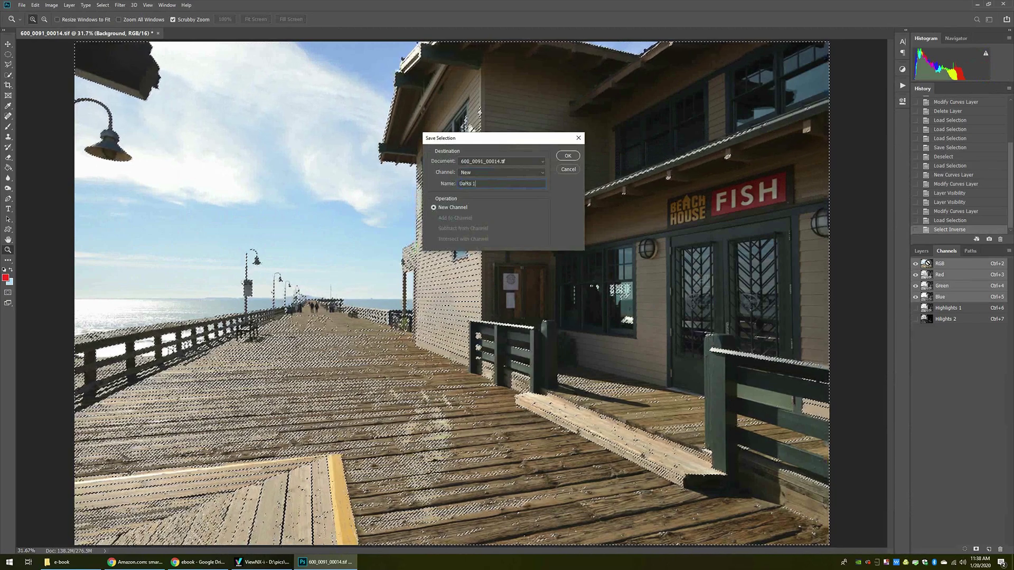
key(Return)
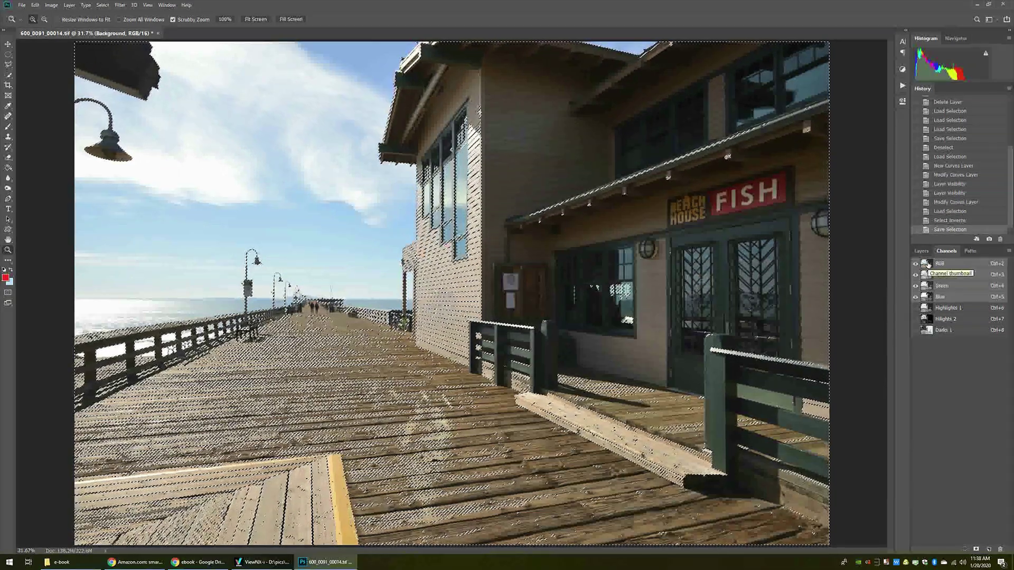
key(ctrl+d)
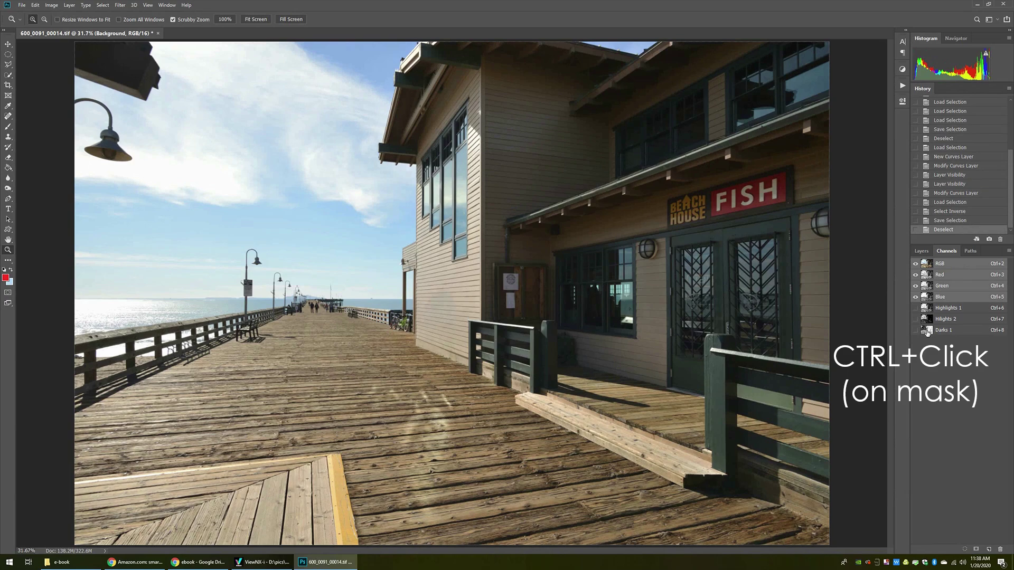
Step: Load the Darks 1 channel as a selection and intersect it twice with the same channel to restrict it to deeper shadows
ctrl+click(927, 330)
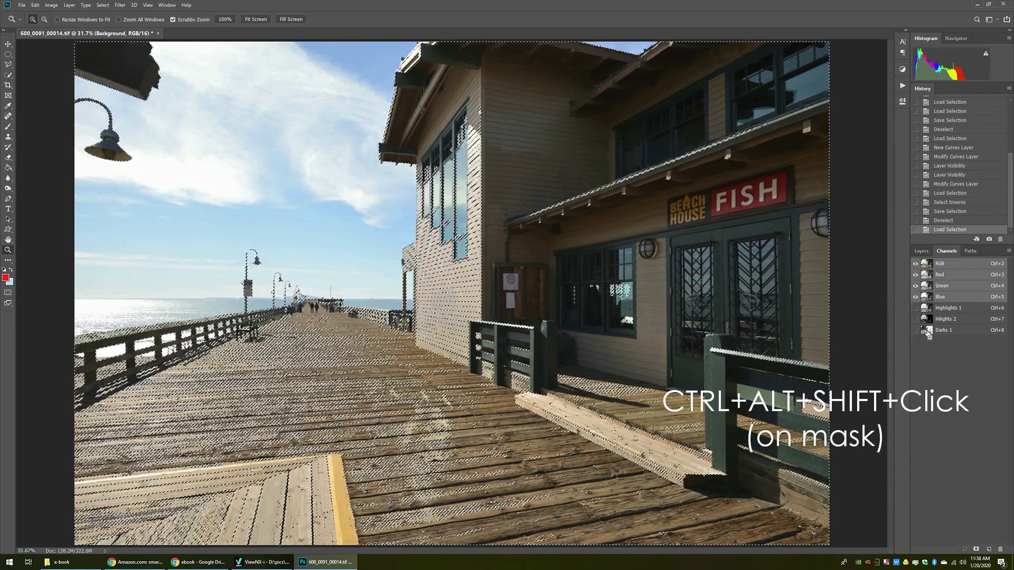
ctrl+alt+shift+click(928, 332)
ctrl+alt+shift+click(928, 334)
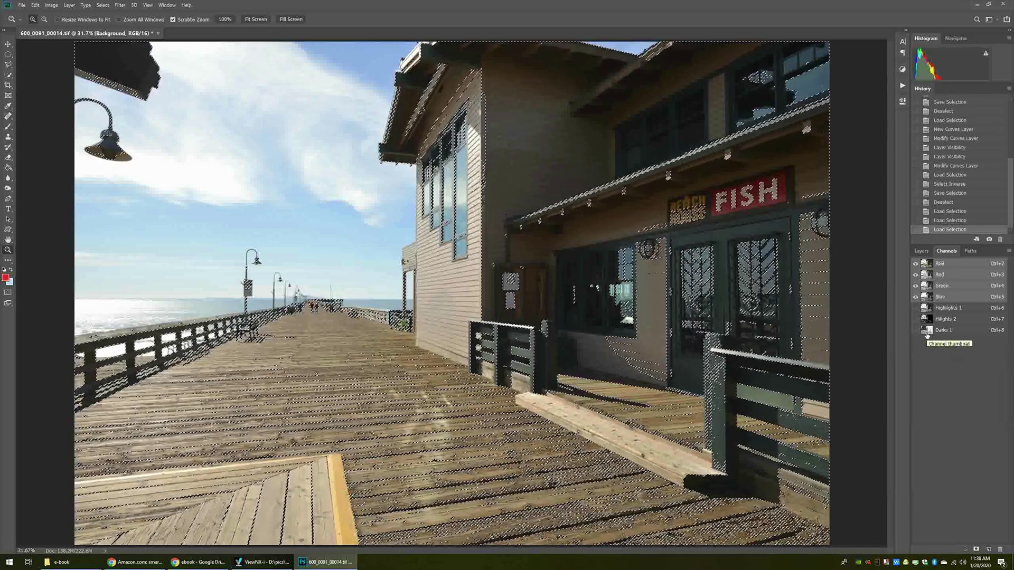
Step: Add a Curves adjustment layer above Curves 1, masked by the narrowed shadow selection
click(921, 252)
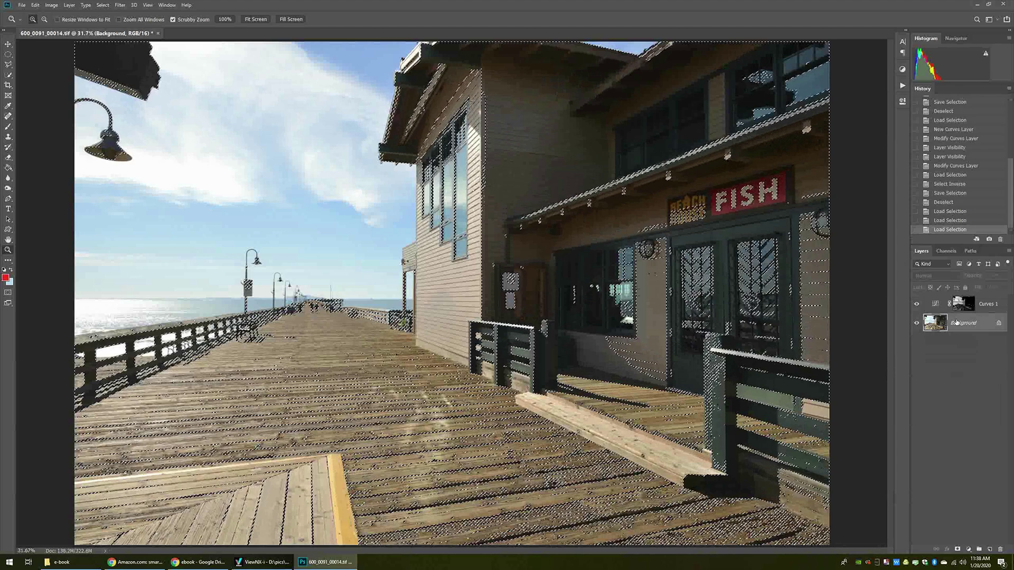
click(995, 308)
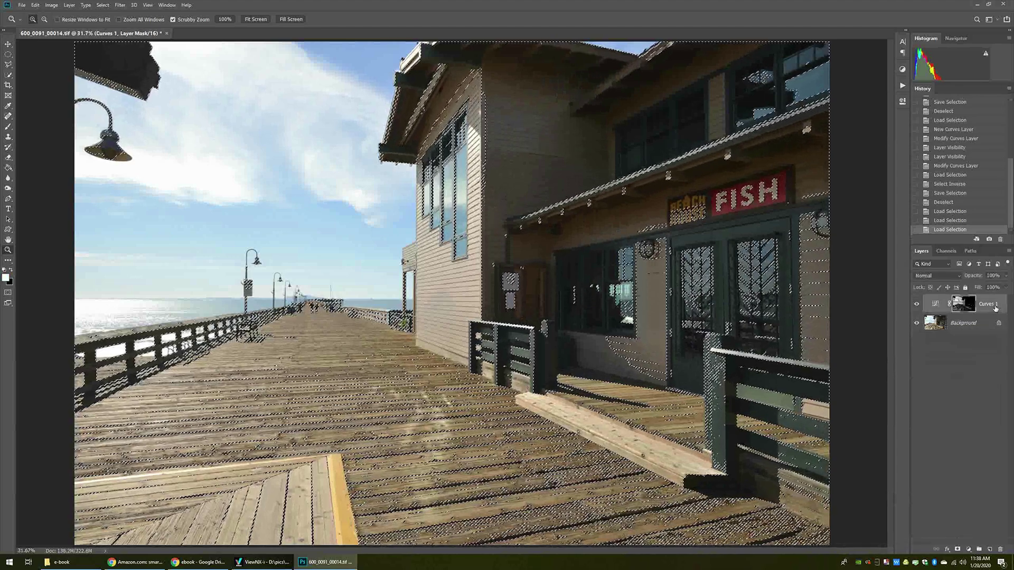
key(alt+l)
key(j)
key(Down)
key(Down)
key(Return)
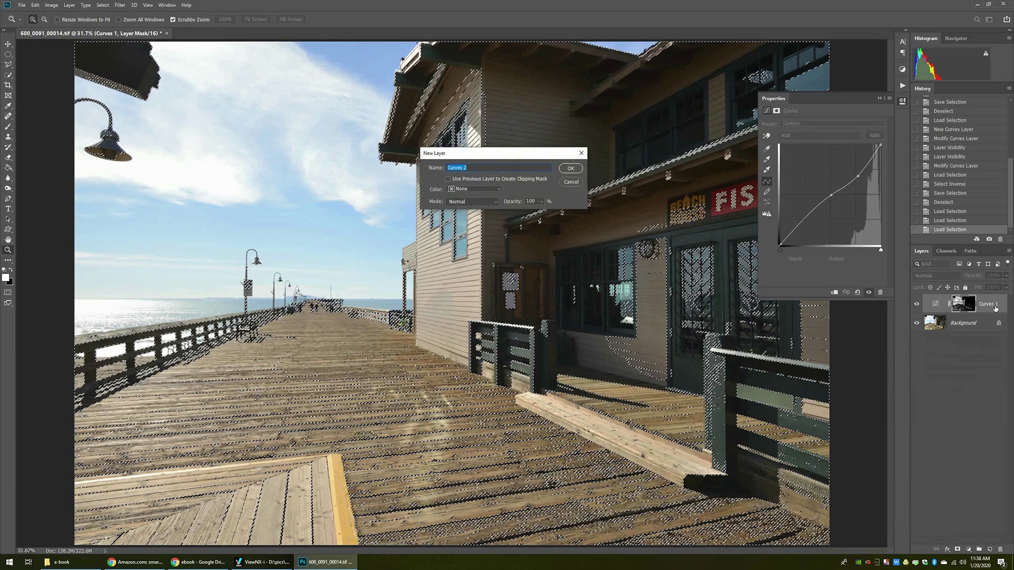
key(Return)
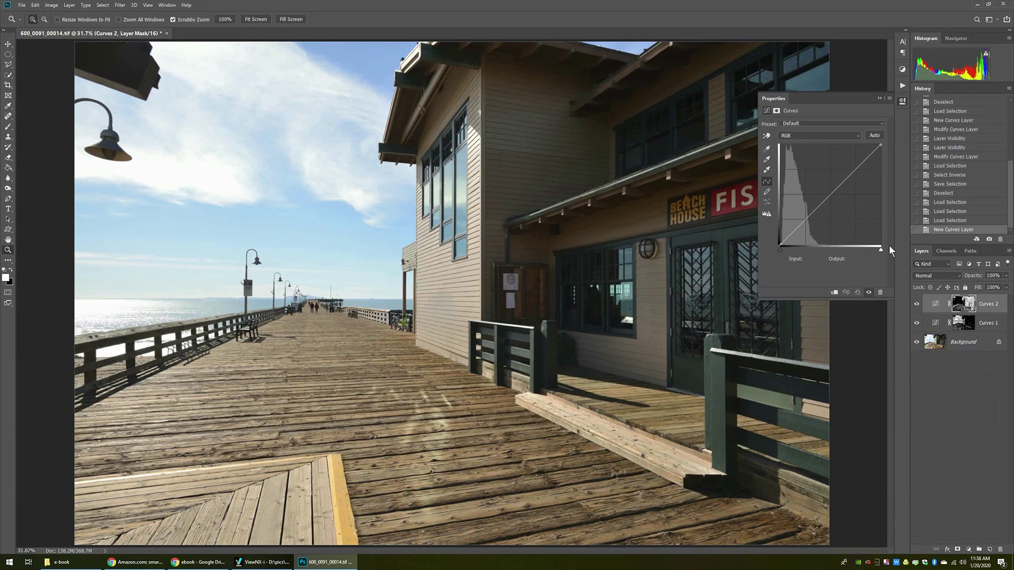
Step: Anchor the Curves 2 midtones at input 129, output 128, lift the shadows to input 58, output 97, and compare with the layer hidden
click(832, 194)
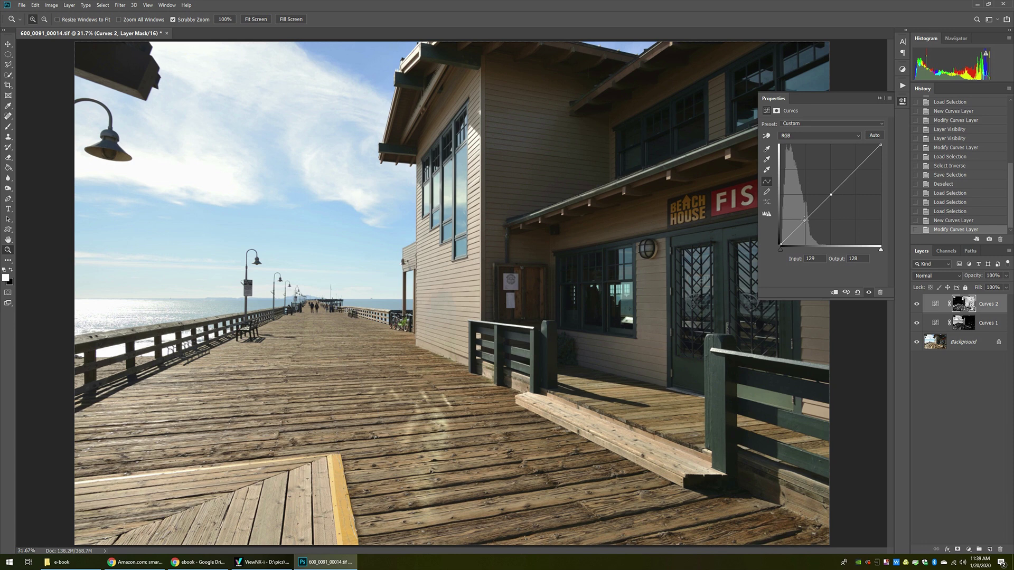
drag(804, 220, 800, 202)
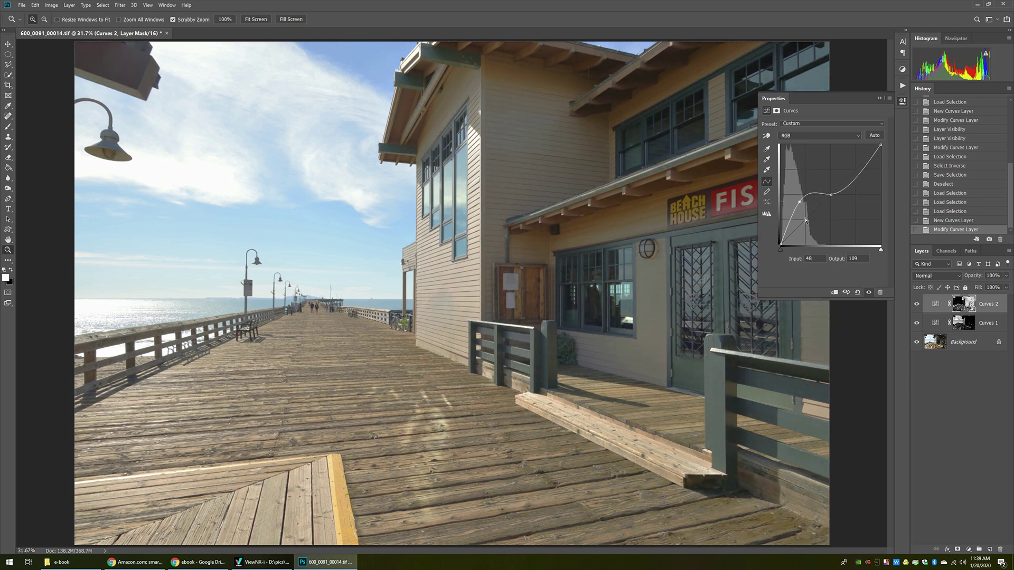
click(916, 304)
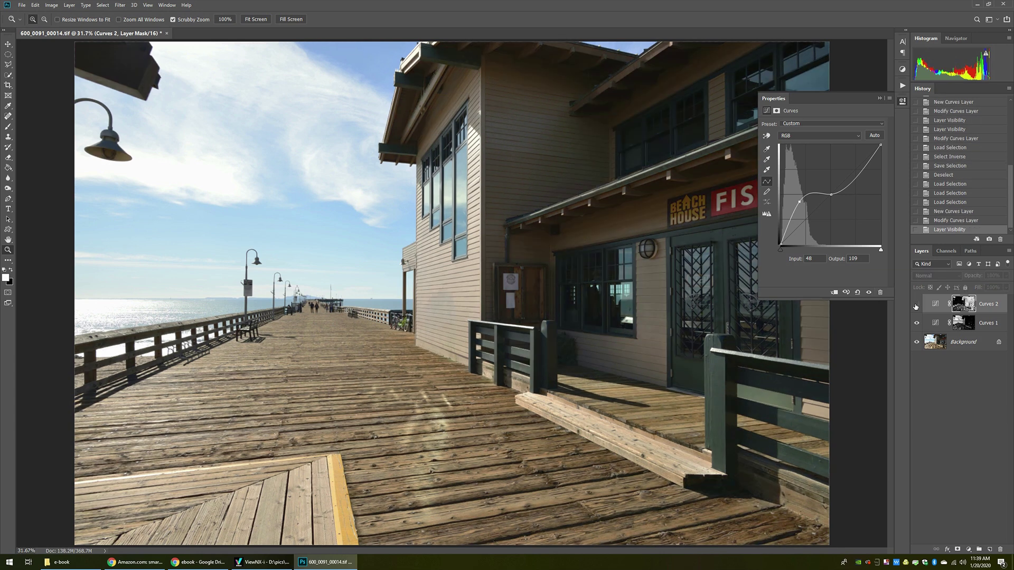
click(916, 304)
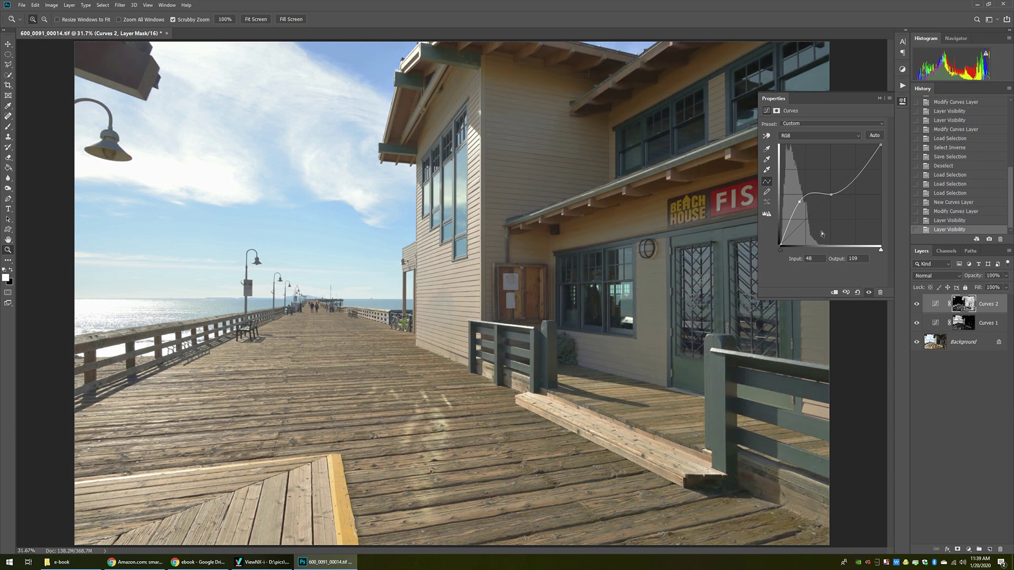
drag(800, 201, 804, 206)
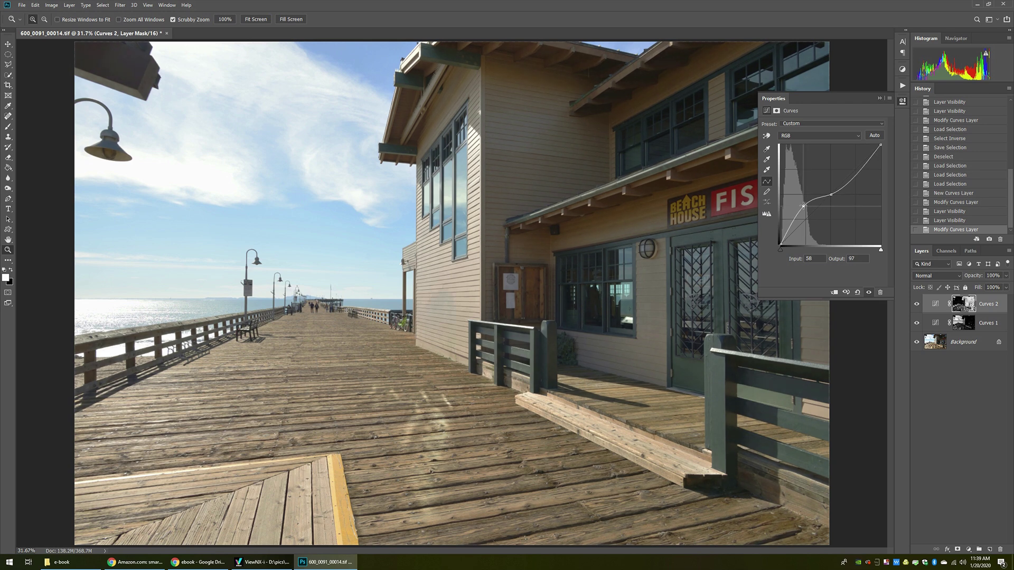
Step: Compare the photo with both Curves adjustments hidden against the adjusted version
click(880, 98)
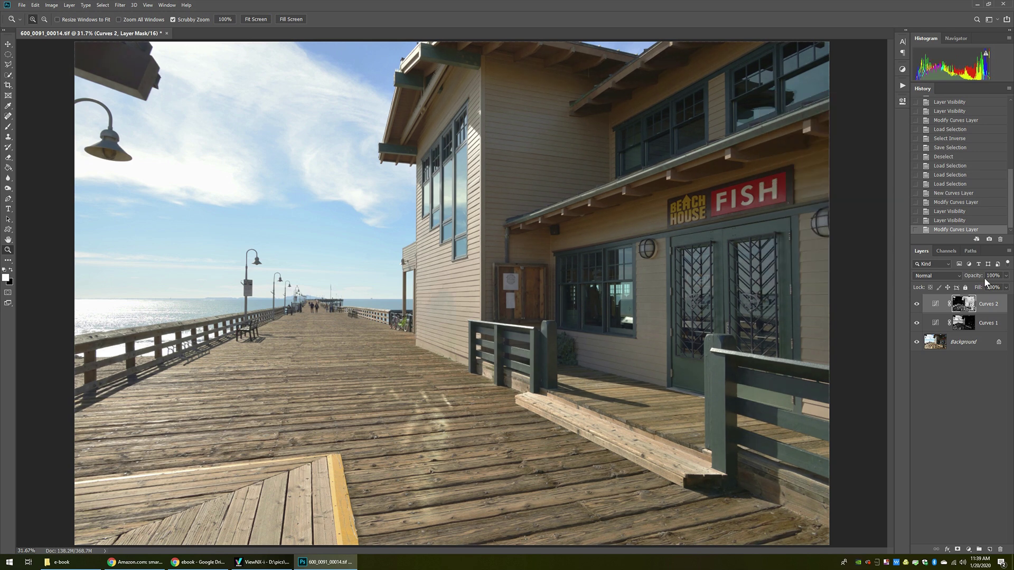
alt+click(916, 343)
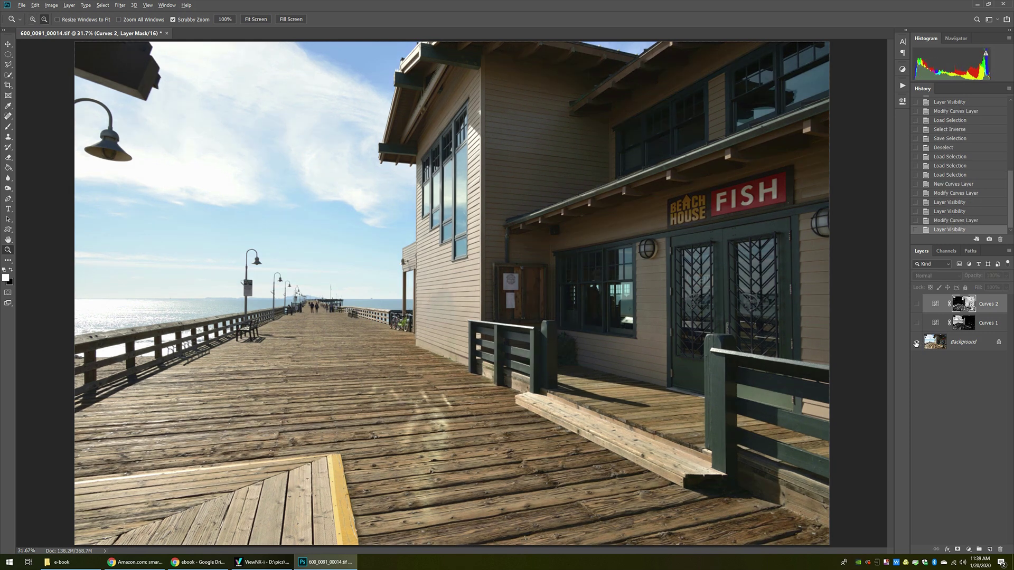
alt+click(917, 344)
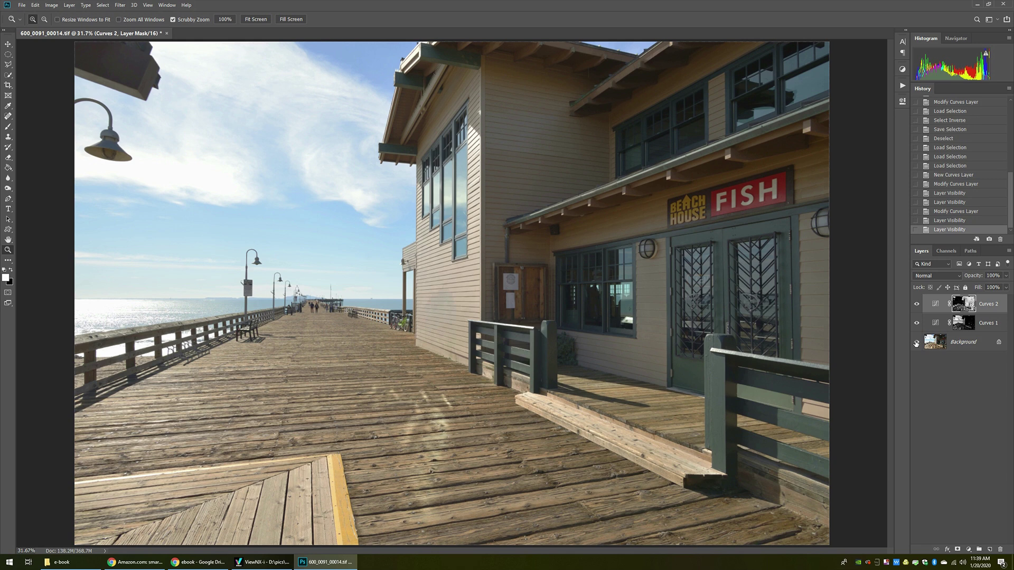
Step: Review the Curves 1 curve, then remove the midtone anchor from Curves 2 and lower its shadow point slightly
double_click(934, 323)
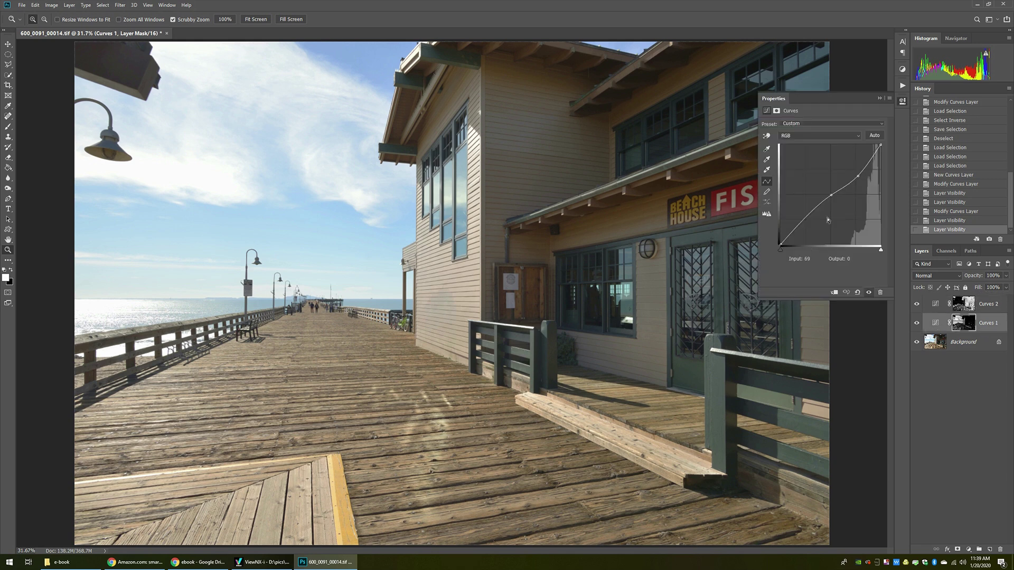
click(830, 194)
click(936, 303)
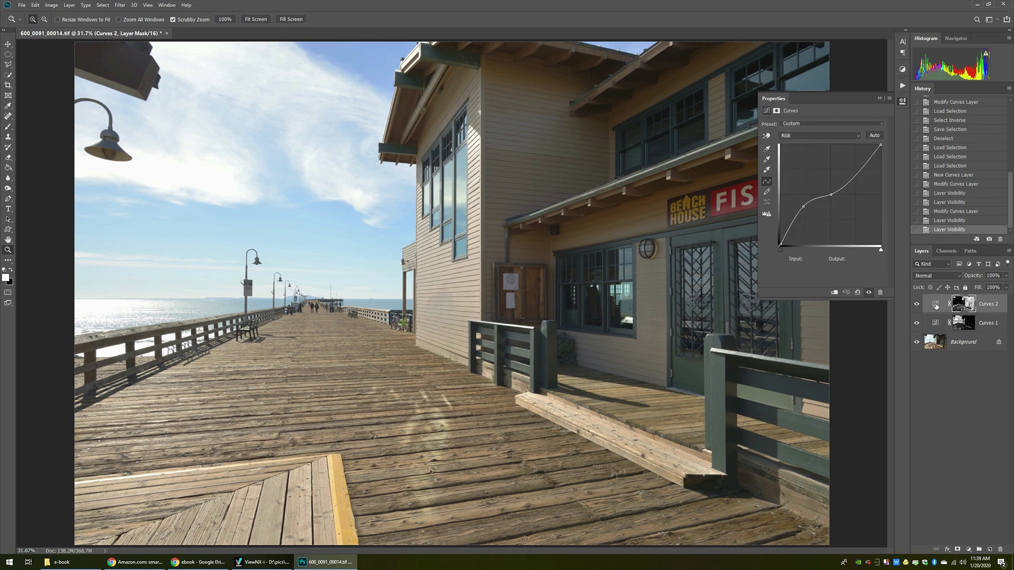
click(831, 195)
key(Delete)
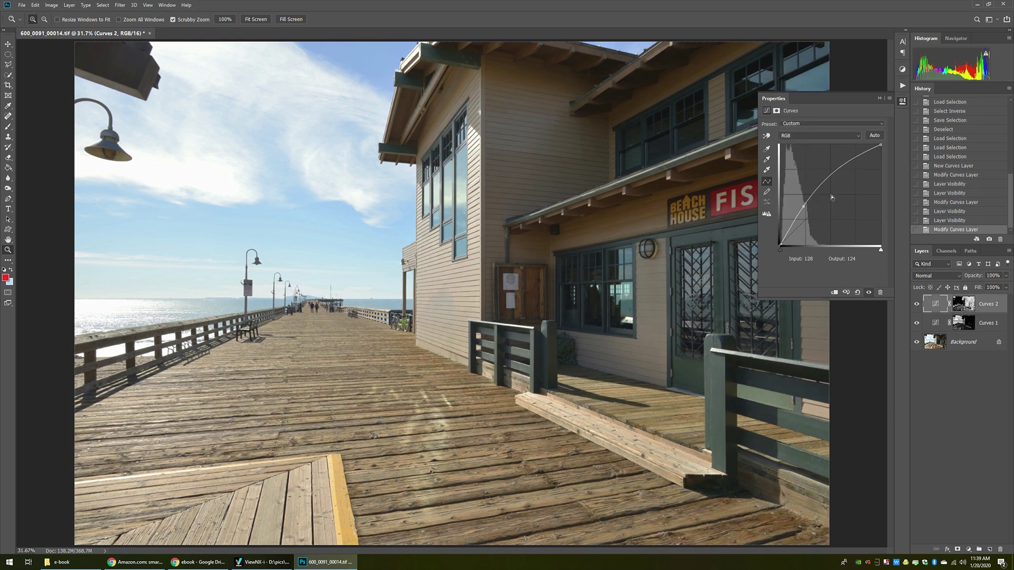
mouse_move(805, 206)
mouse_down()
mouse_move(797, 200)
mouse_move(799, 213)
mouse_up()
click(878, 98)
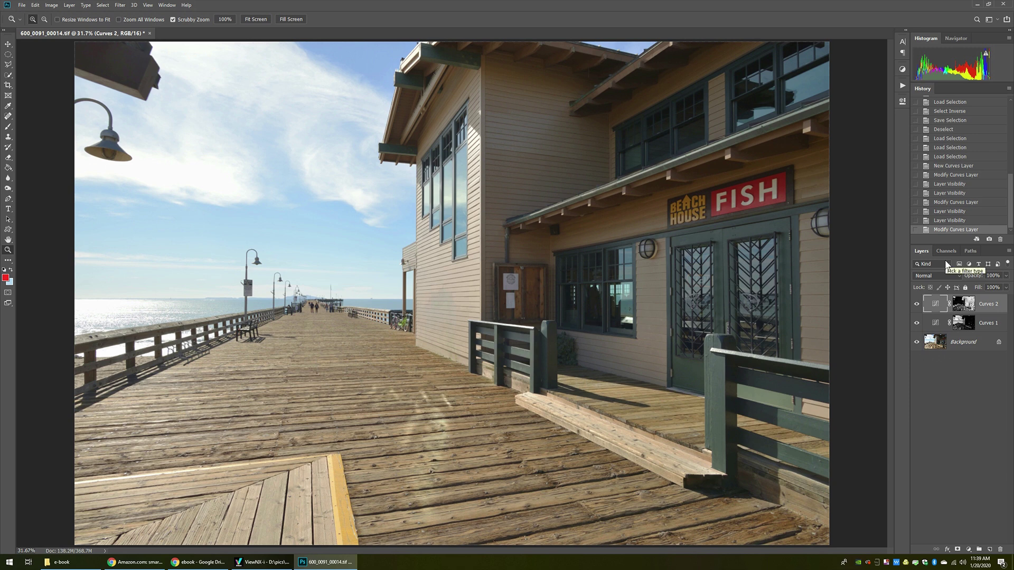
Step: Duplicate the Background and both Curves layers together, and merge the copies into one layer on top of the stack
shift+click(963, 342)
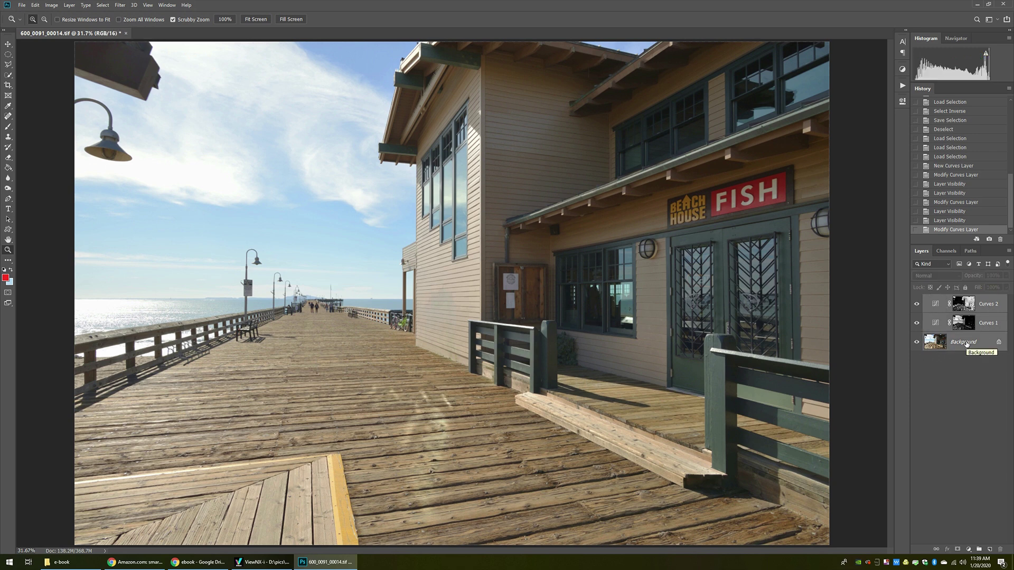
key(ctrl+j)
right_click(966, 343)
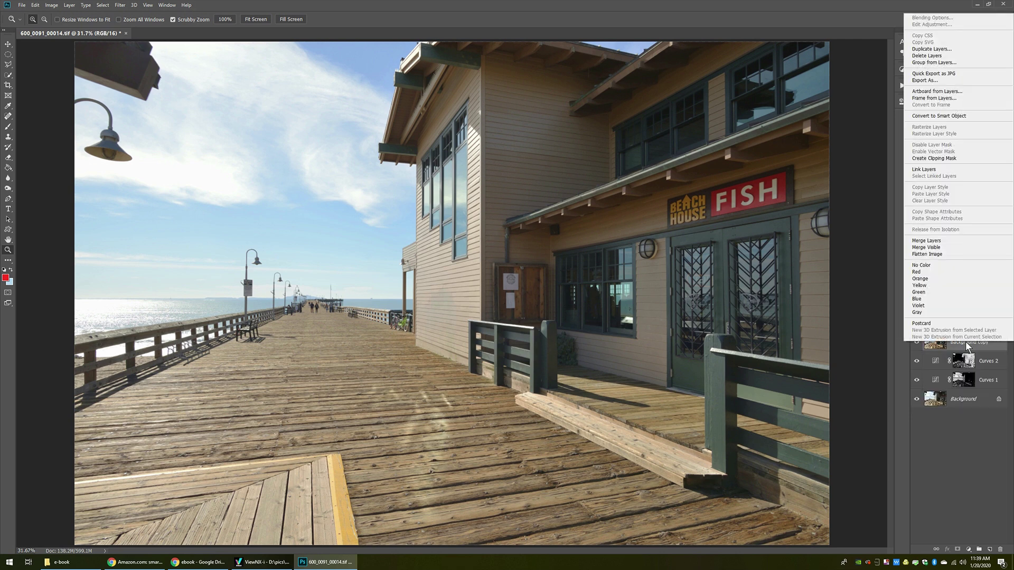
click(926, 241)
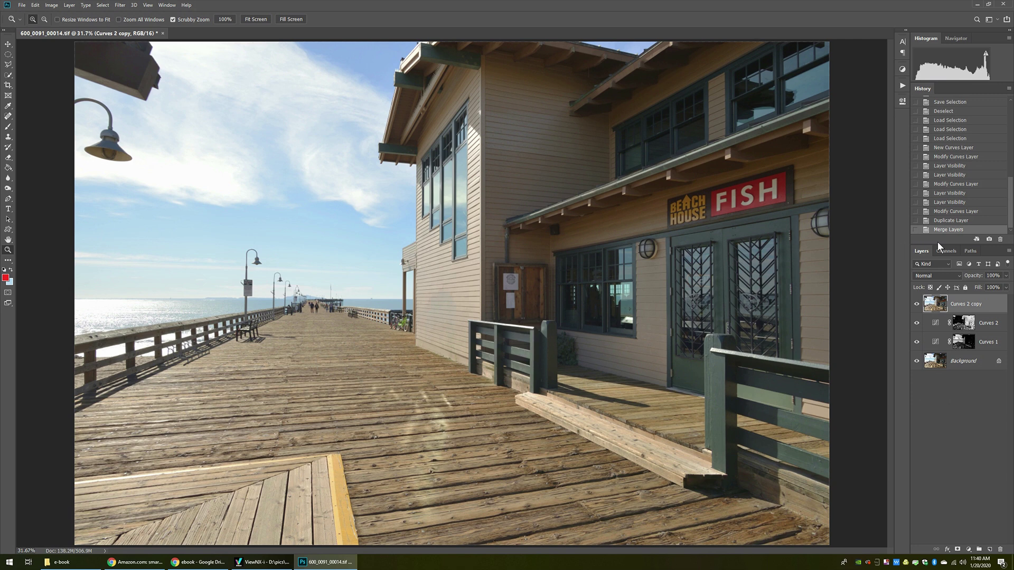
Step: Open the merged layer in the Camera Raw filter and choose the RE Exterior user preset
key(alt+t)
key(c)
key(c)
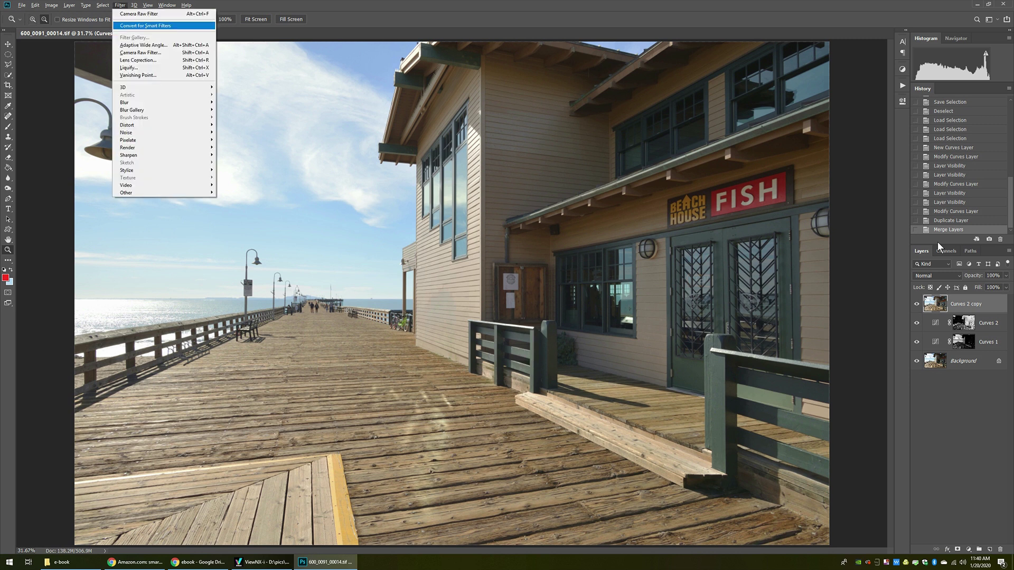
key(Return)
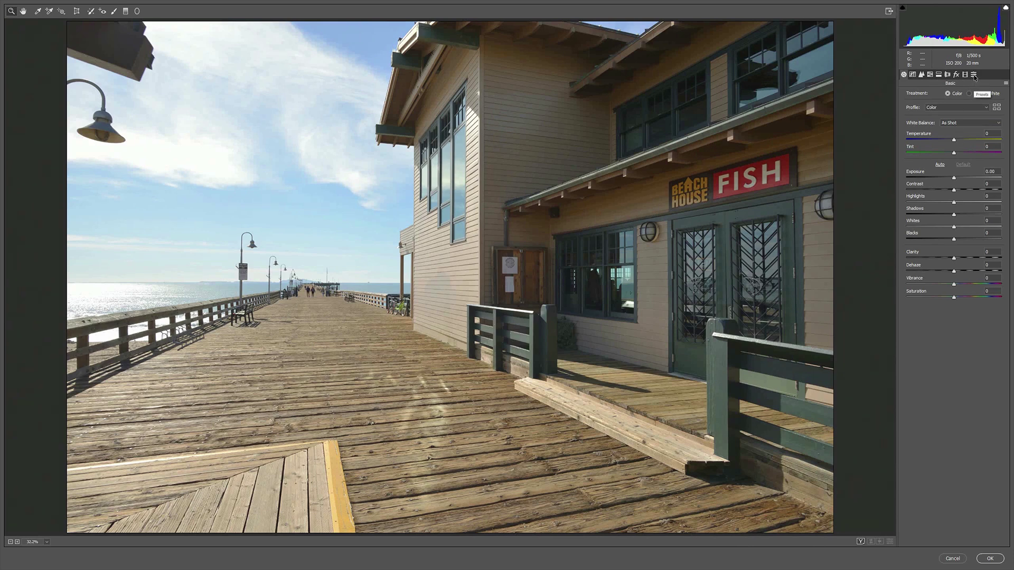
click(974, 75)
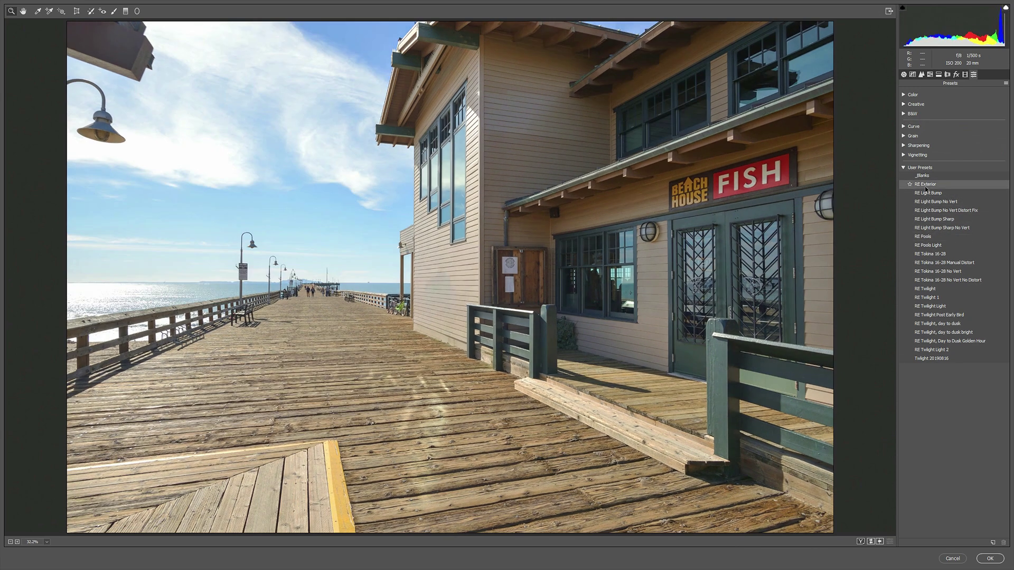
click(925, 184)
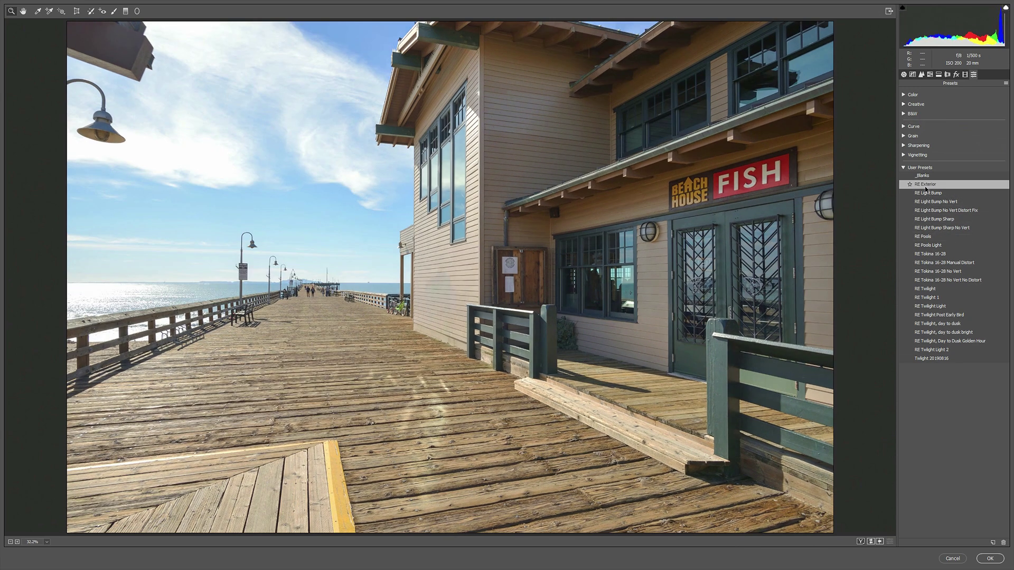
Step: Set the vibrance to +22, increase the clarity, and apply the Camera Raw filter
click(903, 75)
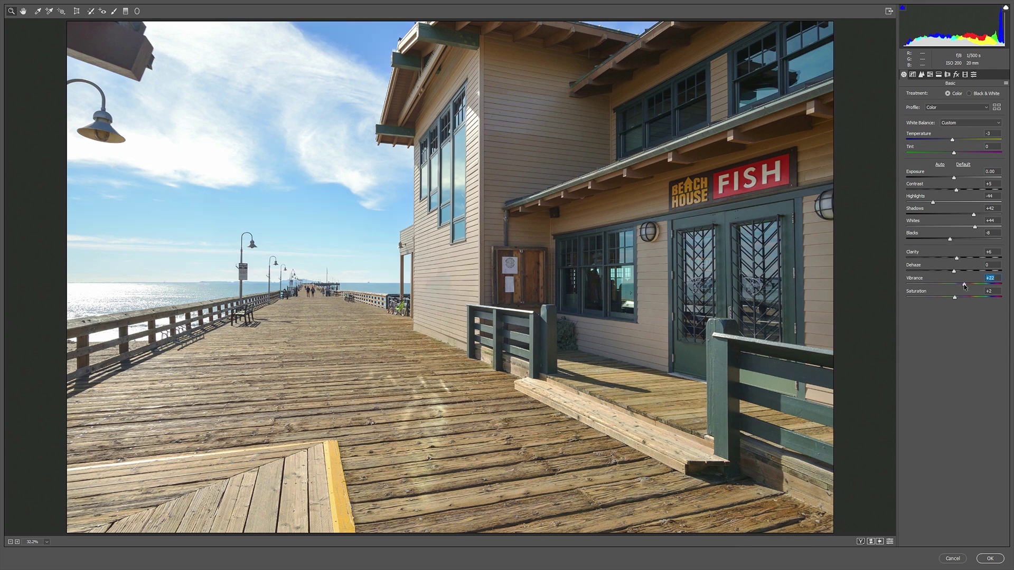
click(965, 257)
click(996, 562)
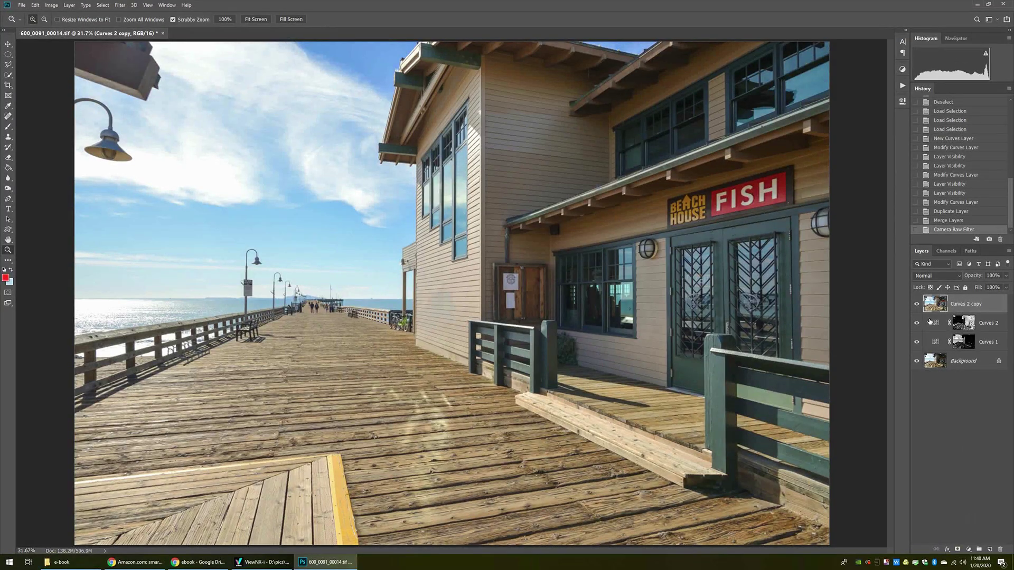
Step: Hide the Curves 2 and Curves 1 layers, and compare the merged layer with the original Background
click(917, 323)
click(916, 343)
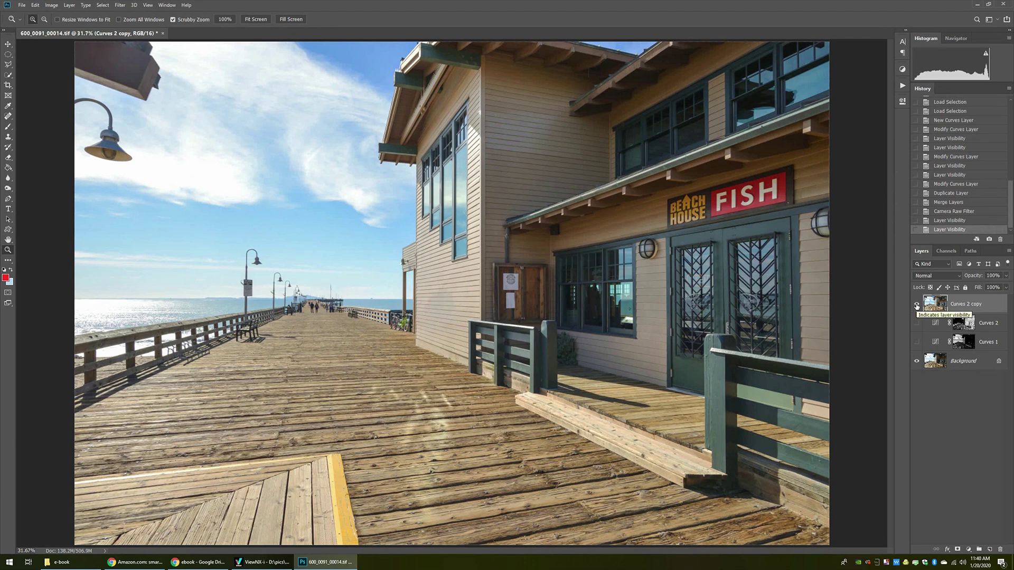
click(916, 305)
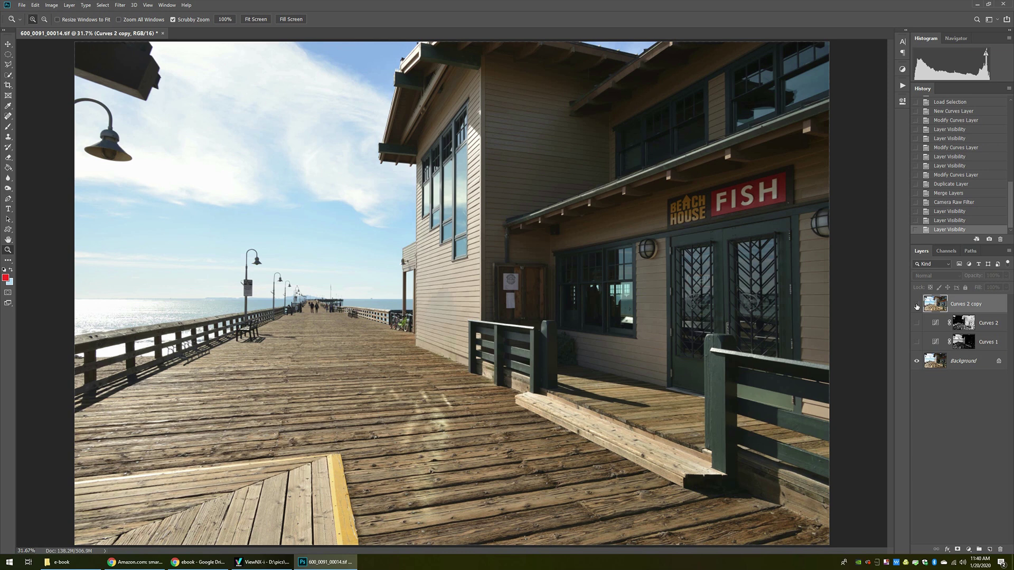
click(917, 305)
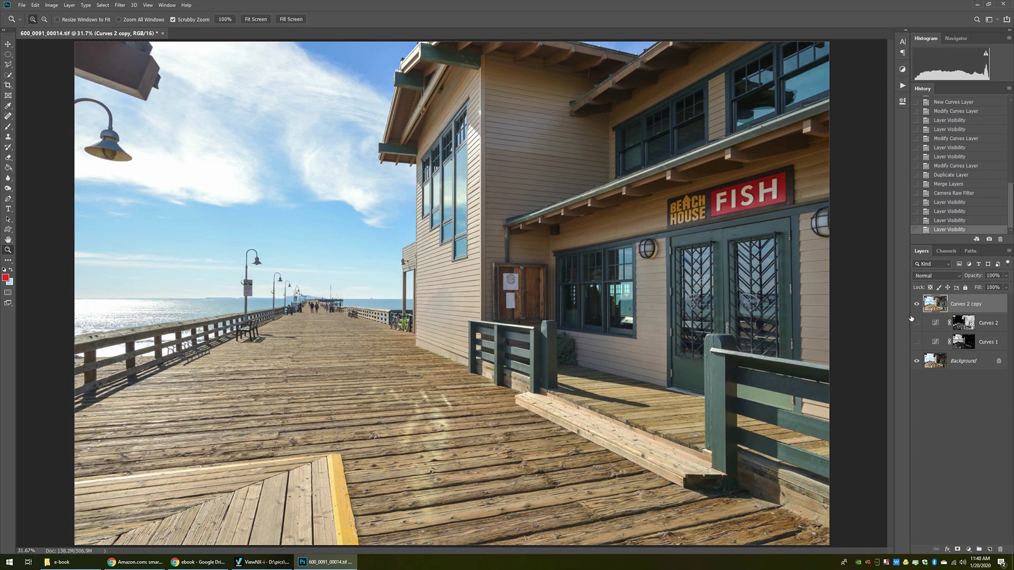
Step: Lasso the dark overhang in the sky's upper-left corner, remove it with a Content-Aware fill, and clear the selection
click(134, 130)
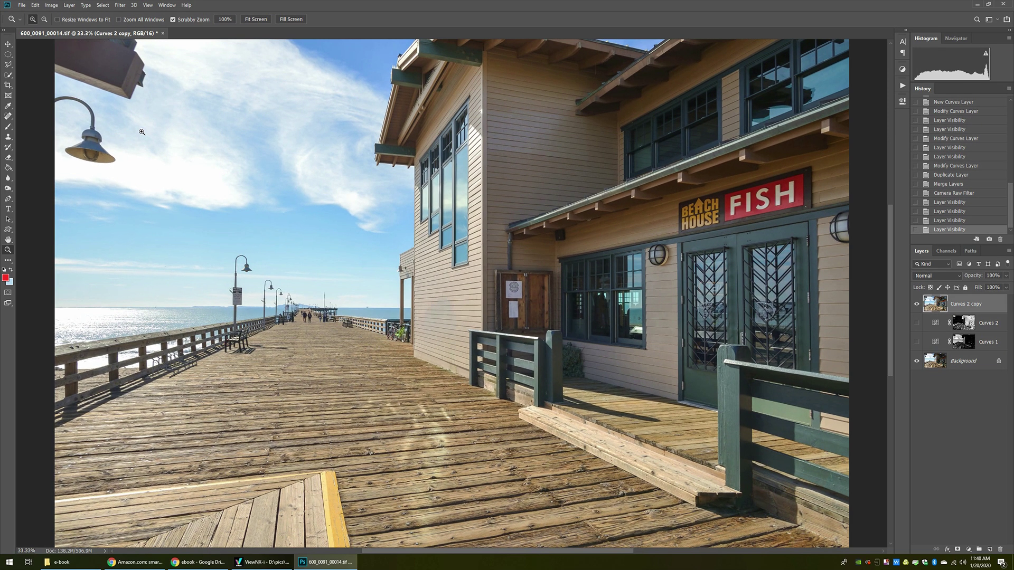
drag(132, 128, 185, 167)
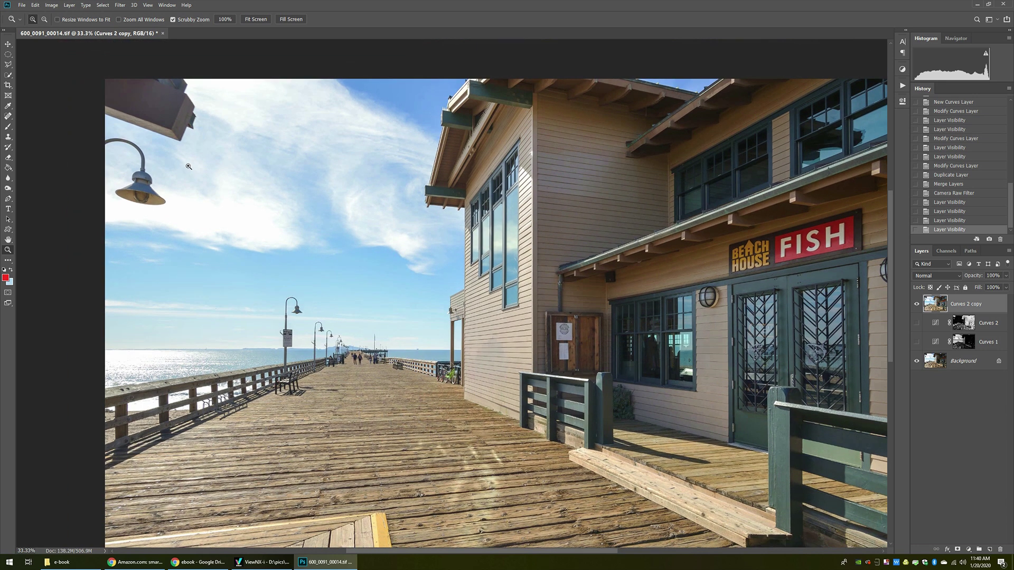
key(l)
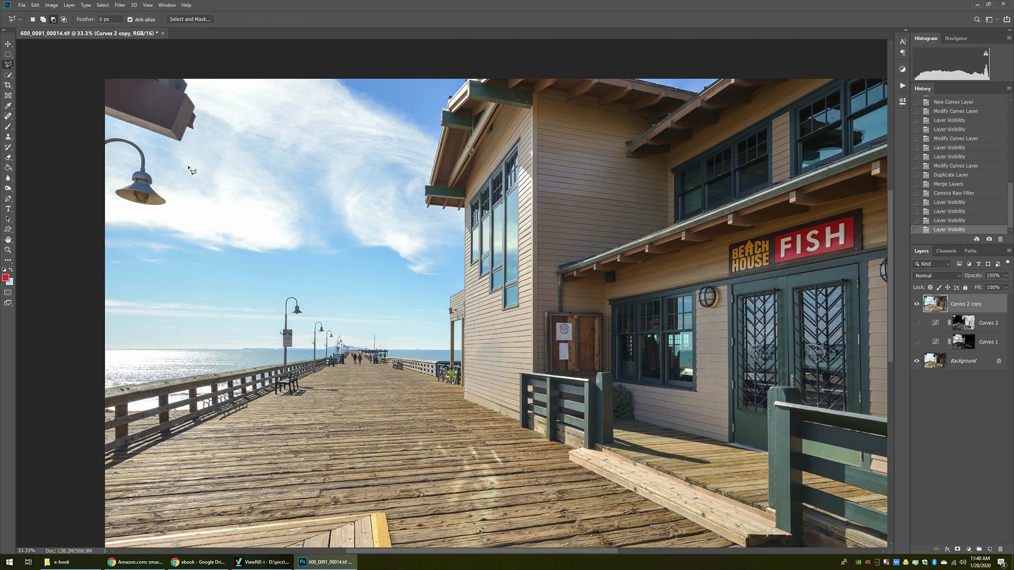
key(shift+l)
key(shift+l)
mouse_move(188, 78)
mouse_down()
mouse_move(202, 117)
mouse_move(187, 148)
mouse_move(99, 116)
mouse_move(93, 81)
mouse_up()
key(alt+e)
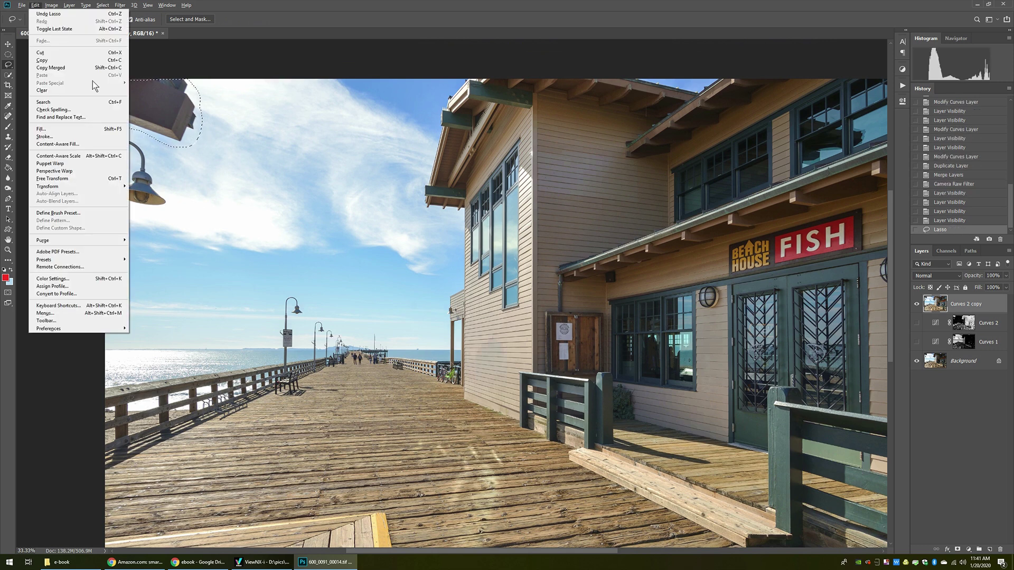
key(l)
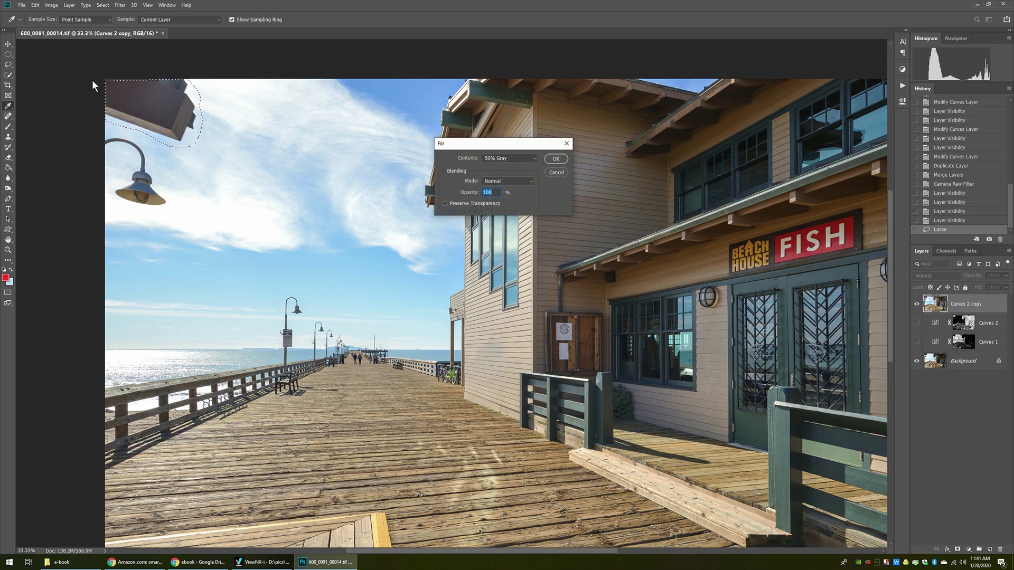
click(521, 159)
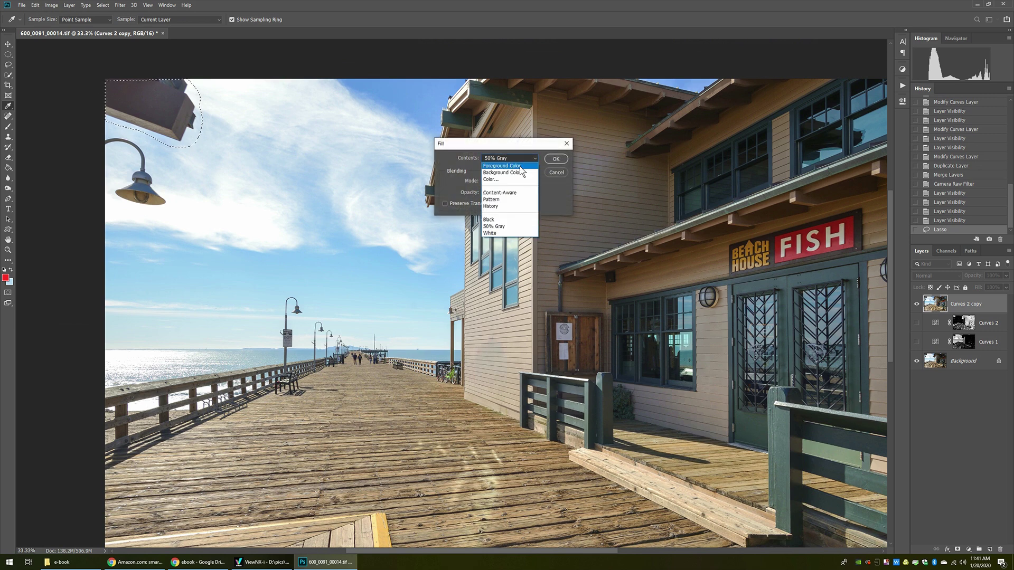
click(519, 194)
click(556, 159)
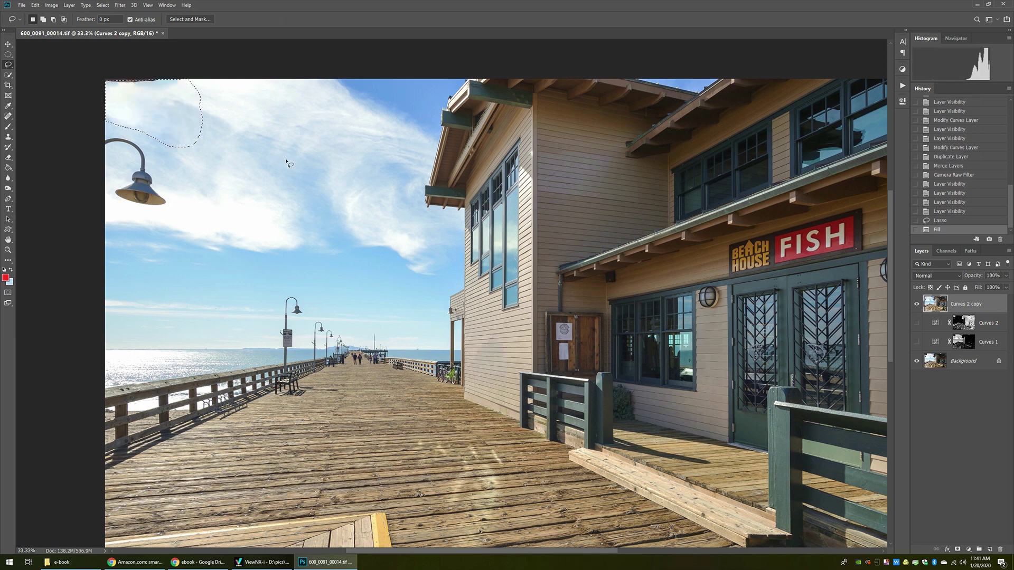
key(ctrl+d)
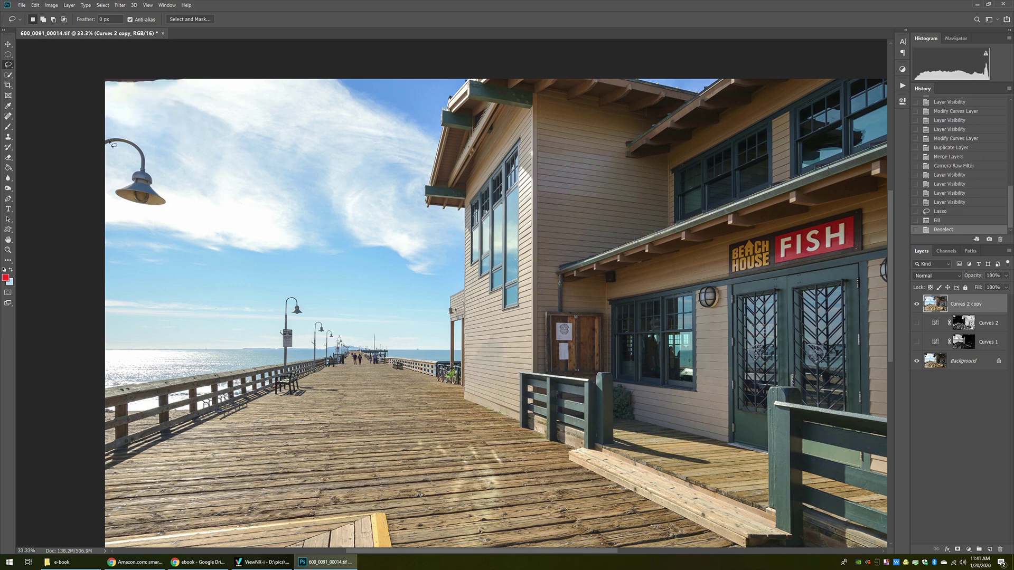
Step: Lasso the large foreground lamp at the sky's left edge, remove it with a Content-Aware fill, and clear the selection
mouse_move(104, 139)
mouse_down()
mouse_move(149, 150)
mouse_move(165, 209)
mouse_move(121, 208)
mouse_move(110, 197)
mouse_move(130, 168)
mouse_move(126, 152)
mouse_move(96, 137)
mouse_up()
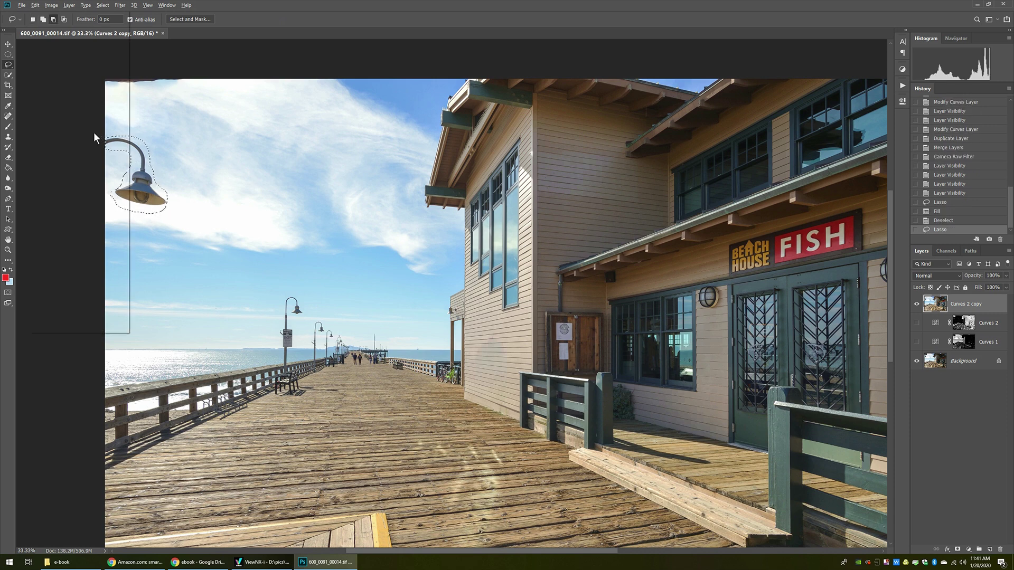
key(alt+e)
click(94, 130)
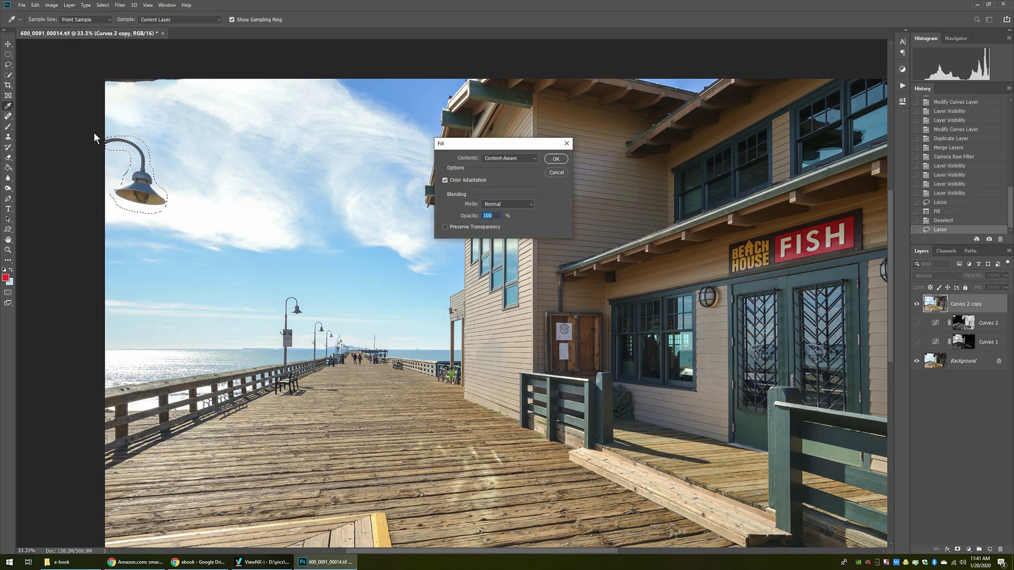
key(Return)
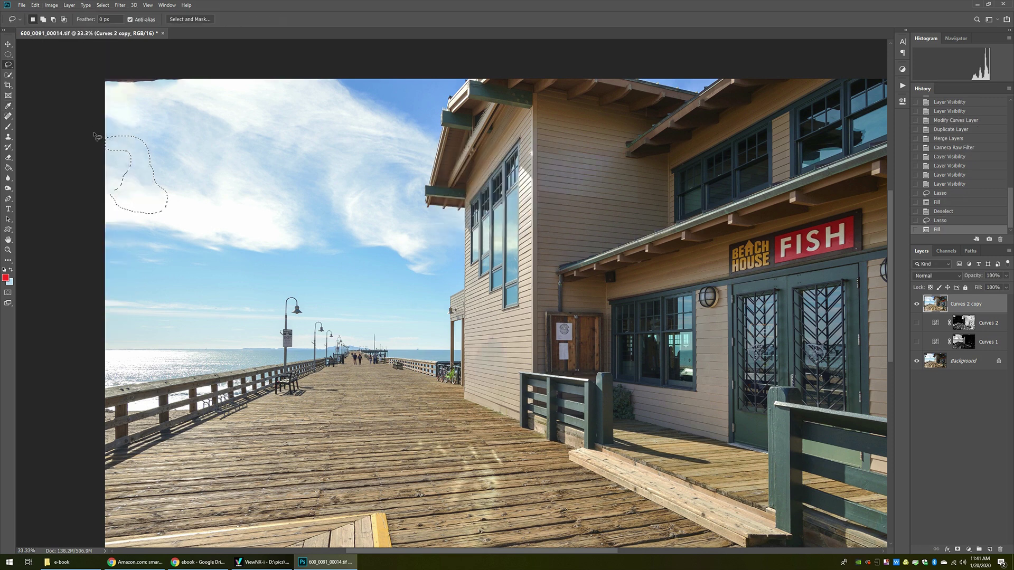
key(ctrl+d)
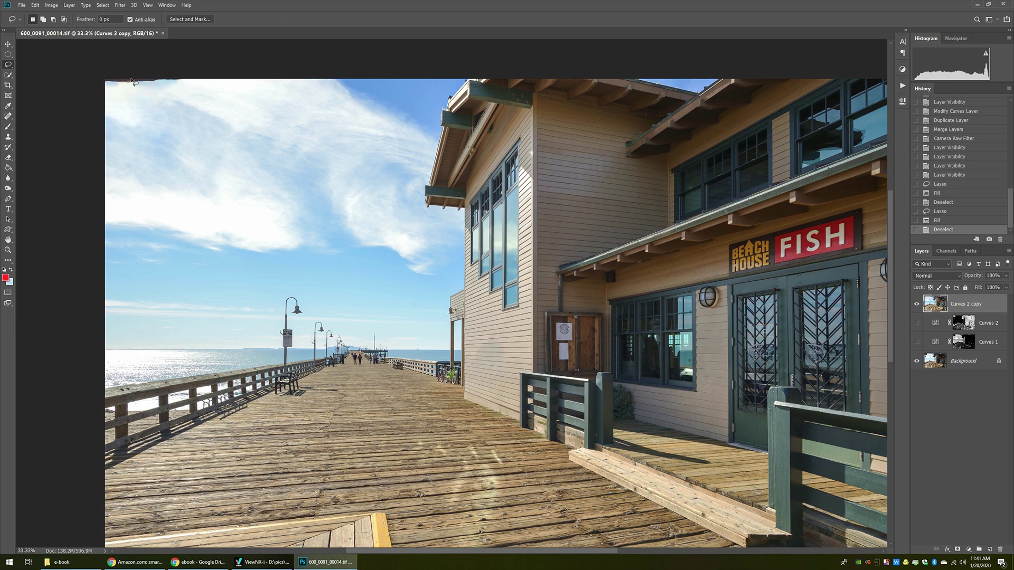
Step: Clone clean sky over the dark remnants along the photo's upper-left edge with a Clone Stamp brush of size 100
key(s)
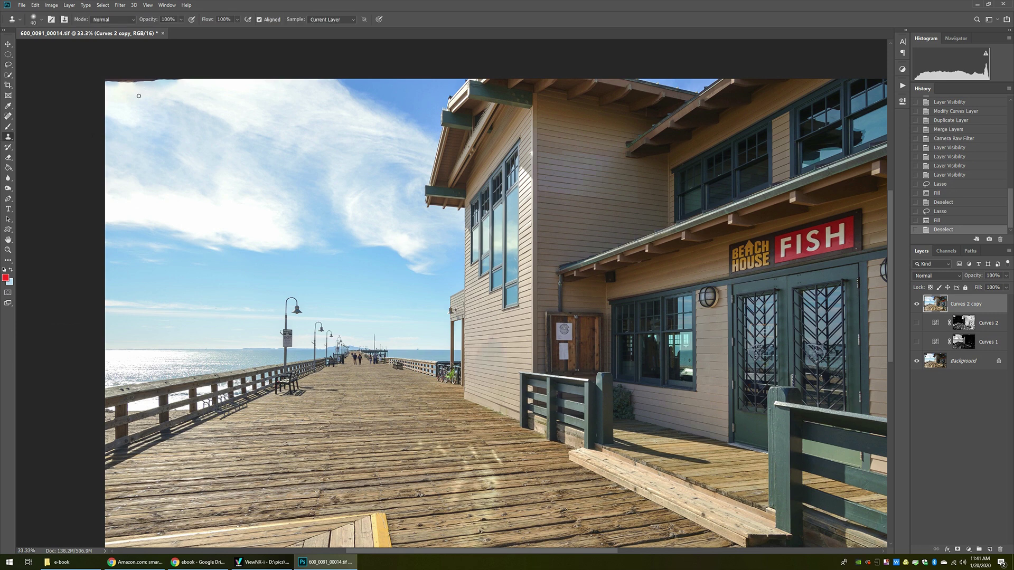
key(bracketright)
key(bracketright)
key(bracketright)
key(bracketright)
key(bracketright)
key(bracketright)
click(146, 82)
alt+click(157, 105)
drag(138, 81, 146, 82)
click(108, 83)
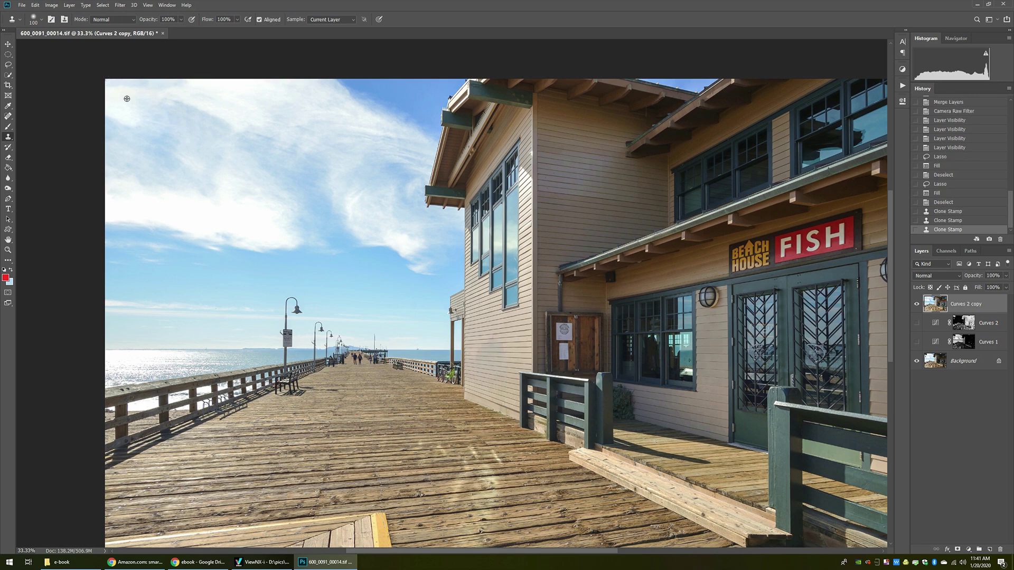
click(101, 78)
Step: Fit the whole photo in view and compare the retouched layer with the original Background
key(ctrl+0)
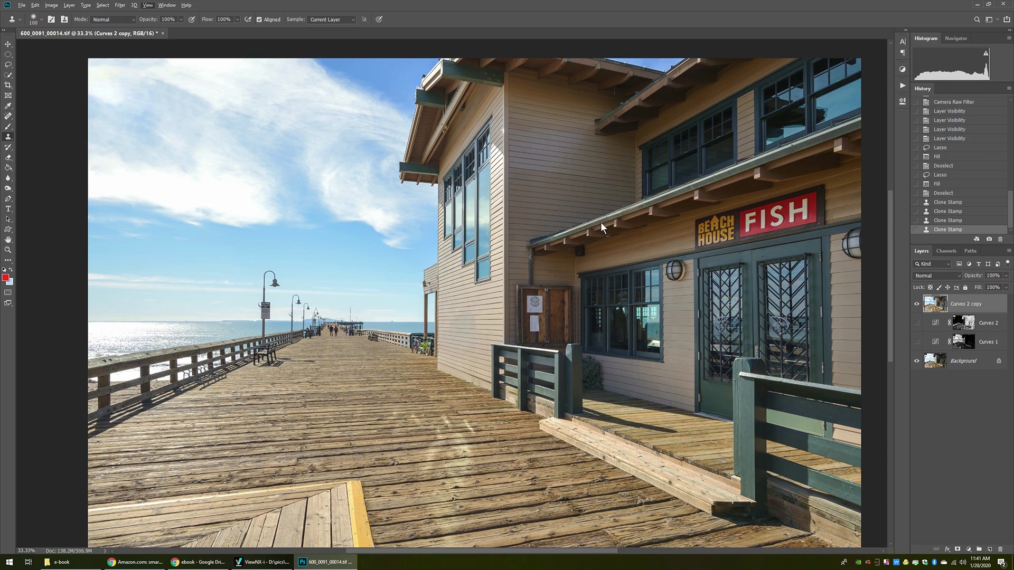
click(919, 305)
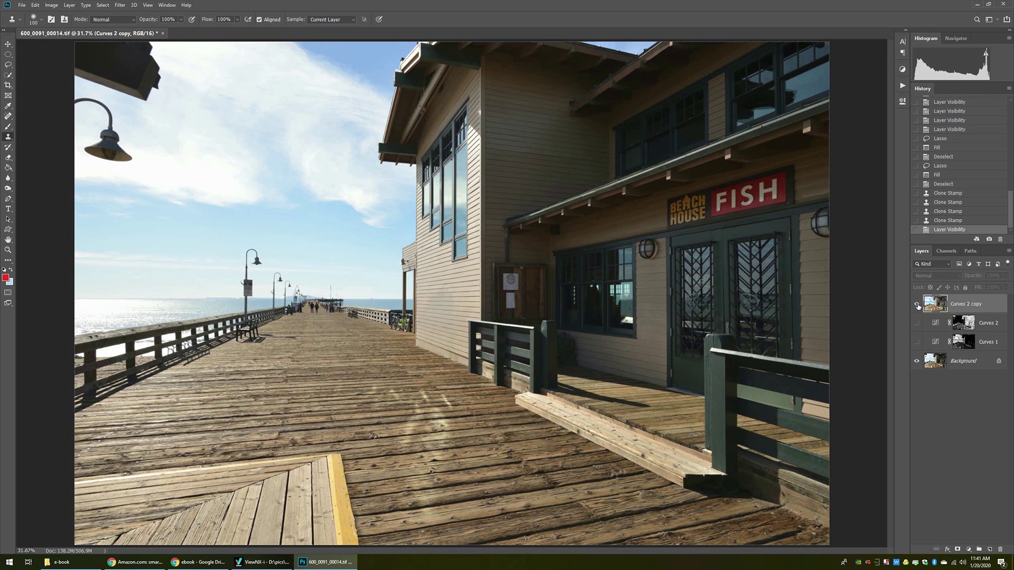
click(917, 305)
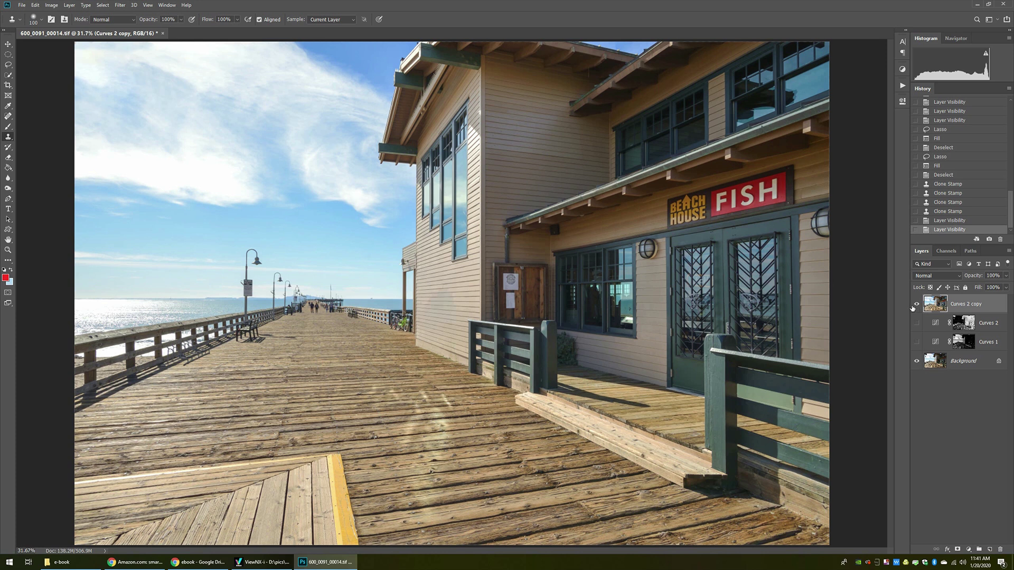